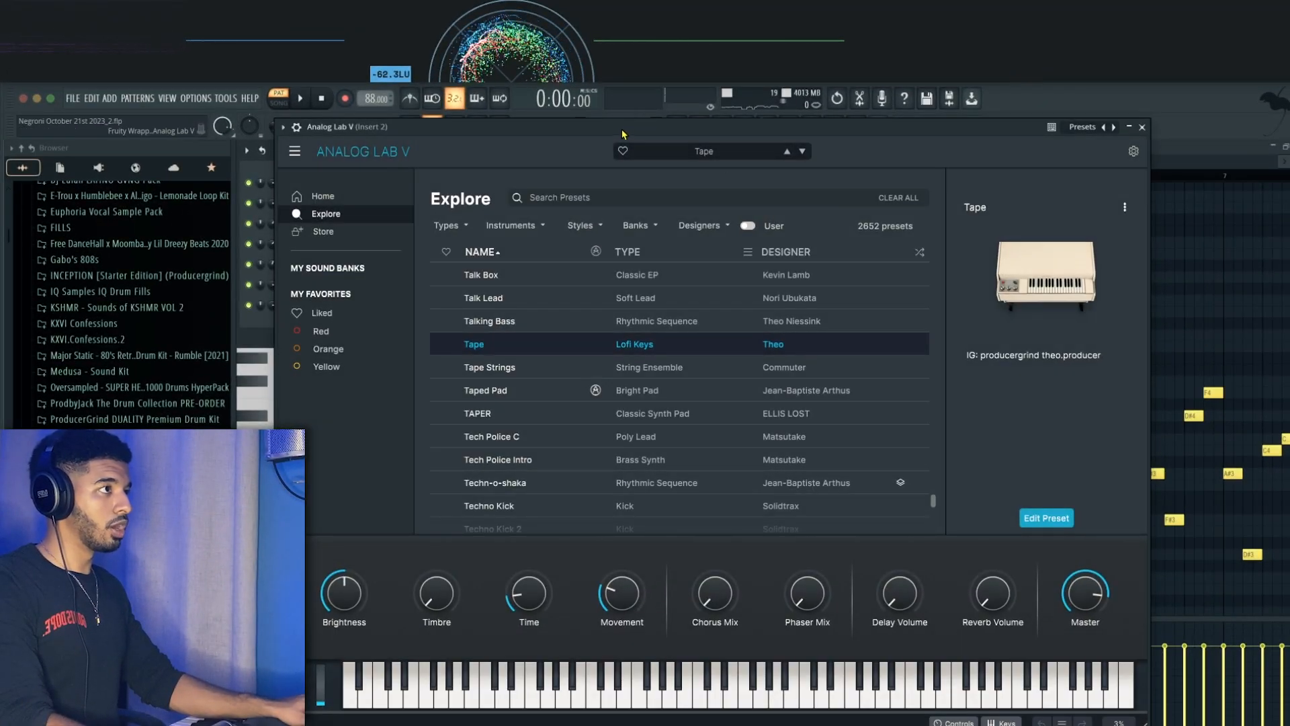
Step: Review the Tape preset in Analog Lab V and examine its melody notes in the piano roll
{"action": "left_click_drag", "start_coordinate": [615, 133], "coordinate": [605, 131]}
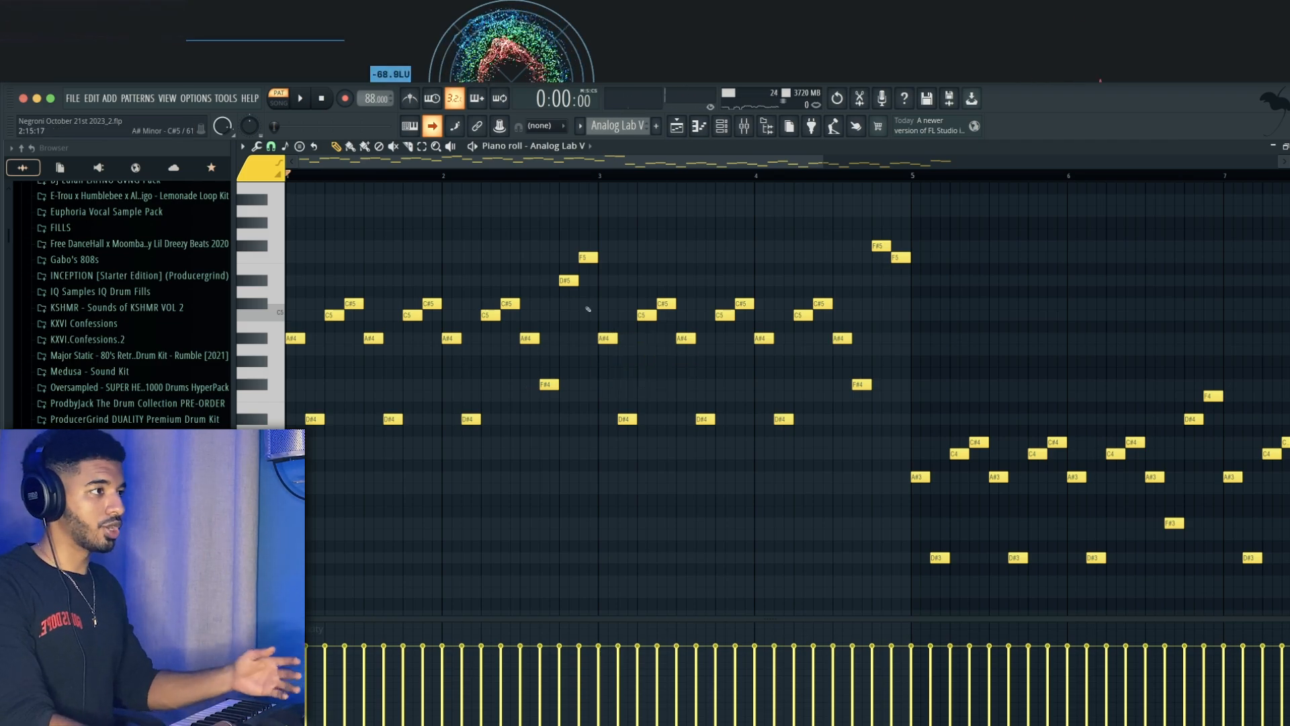
{"action": "scroll", "coordinate": [499, 316], "scroll_direction": "up", "scroll_amount": 1}
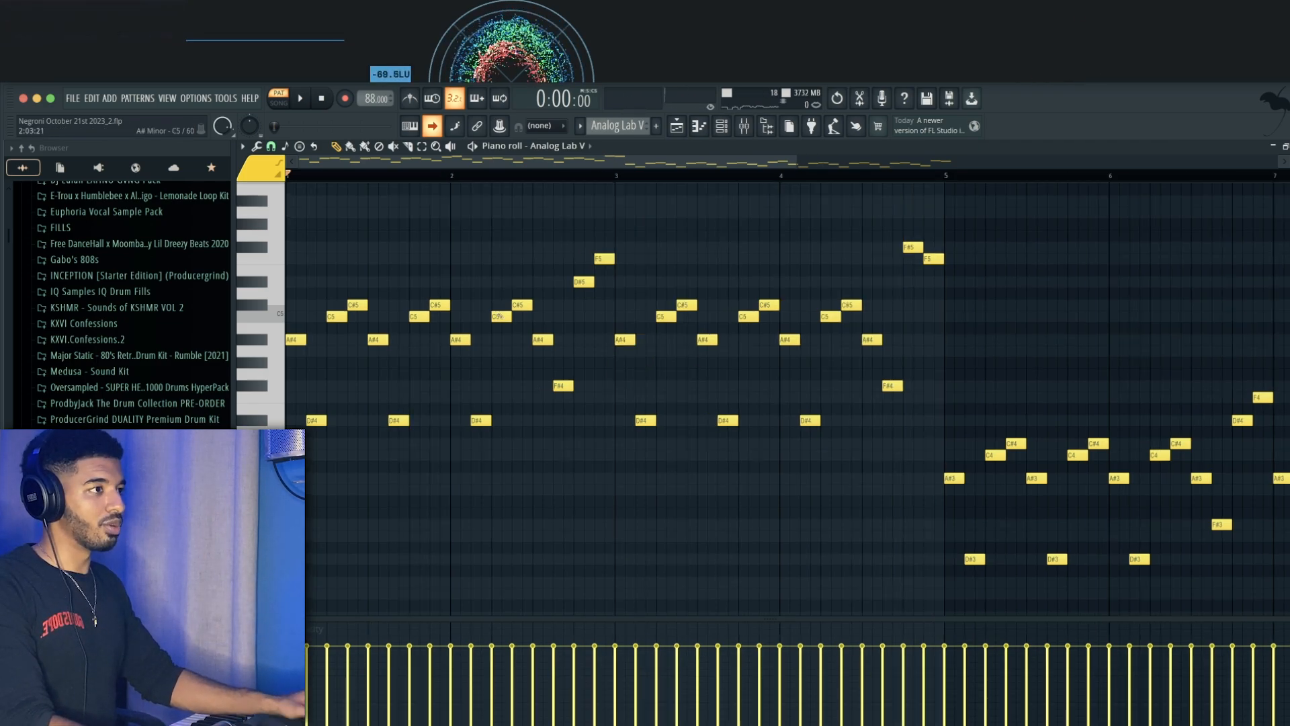
{"action": "left_click_drag", "start_coordinate": [1076, 430], "coordinate": [695, 357]}
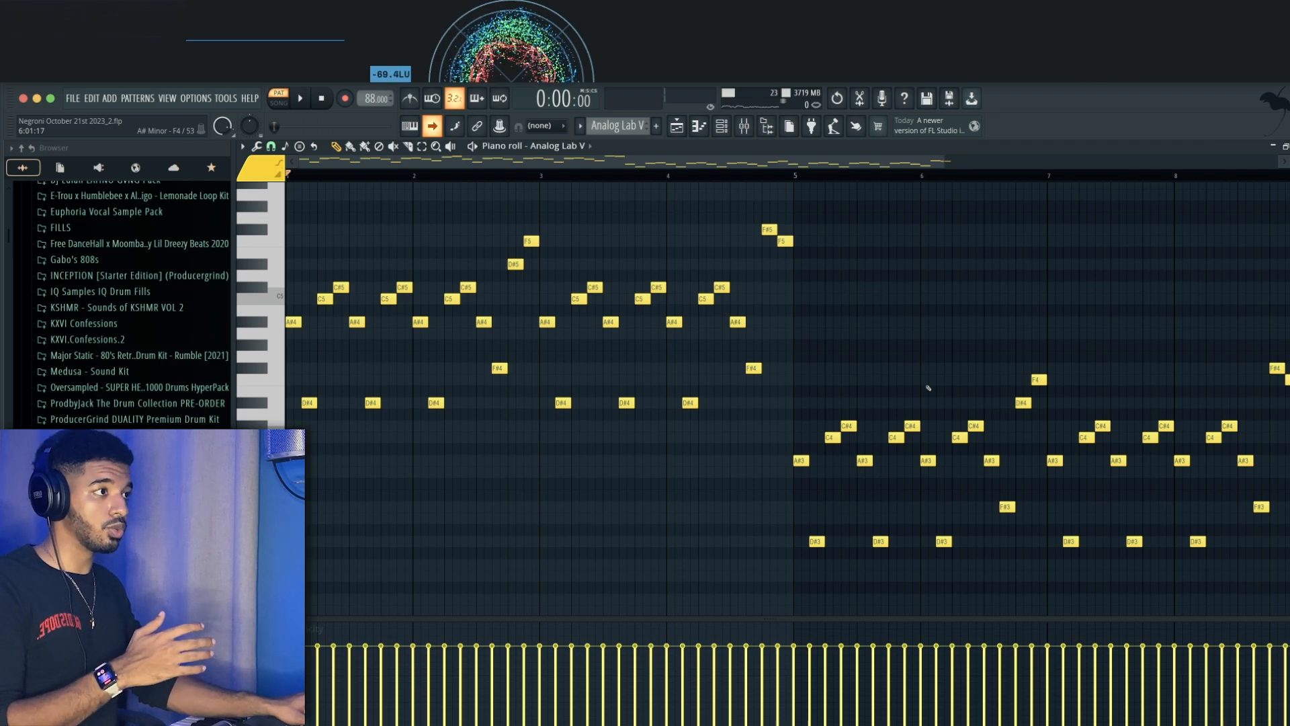
Step: Inspect the TAL-Chorus-LX, FabFilter Pro-C 2 and ShaperBox 3 effects on mixer Insert 2
{"action": "left_click", "coordinate": [747, 127]}
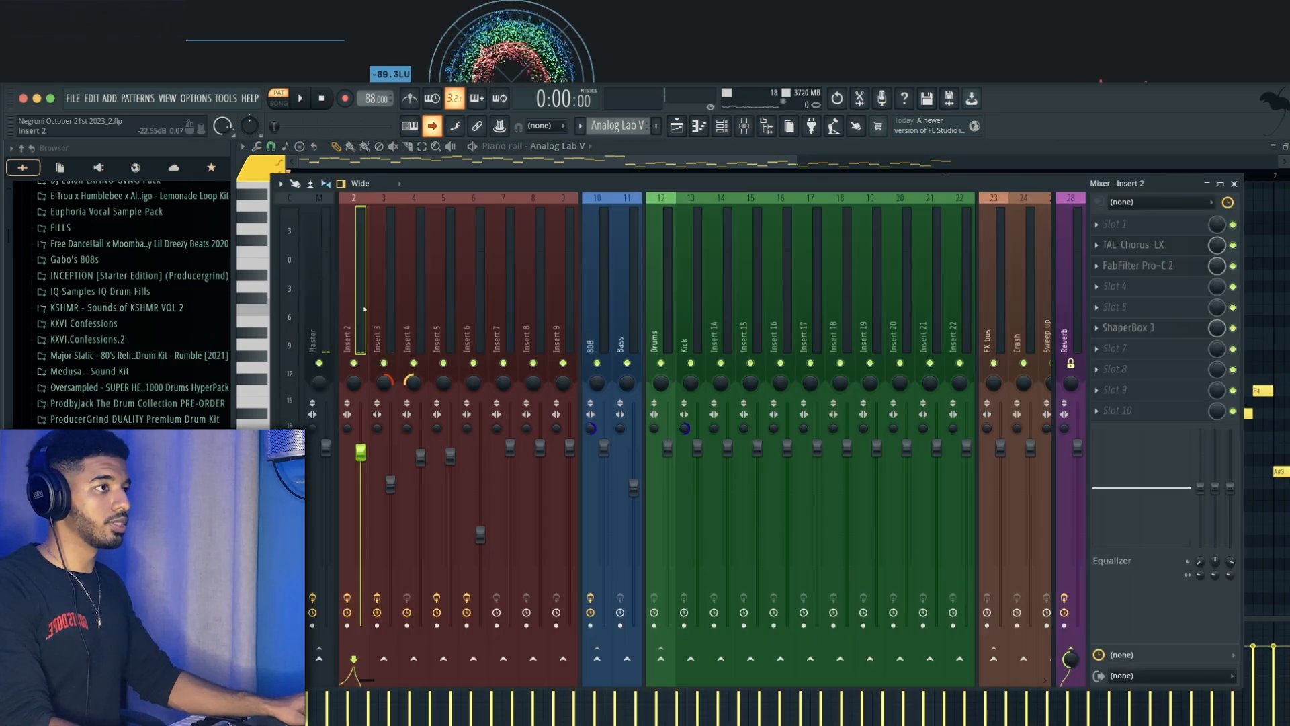
{"action": "left_click", "coordinate": [1133, 245]}
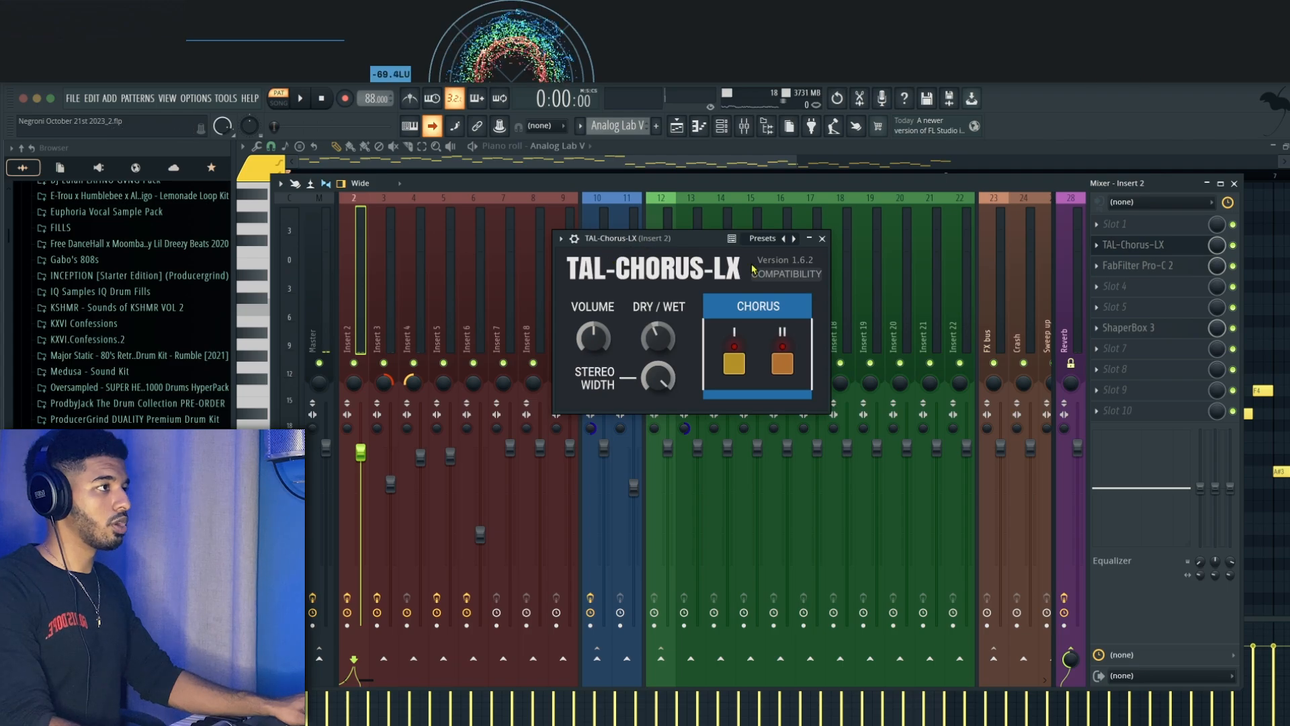
{"action": "left_click", "coordinate": [824, 239]}
{"action": "left_click", "coordinate": [1138, 265]}
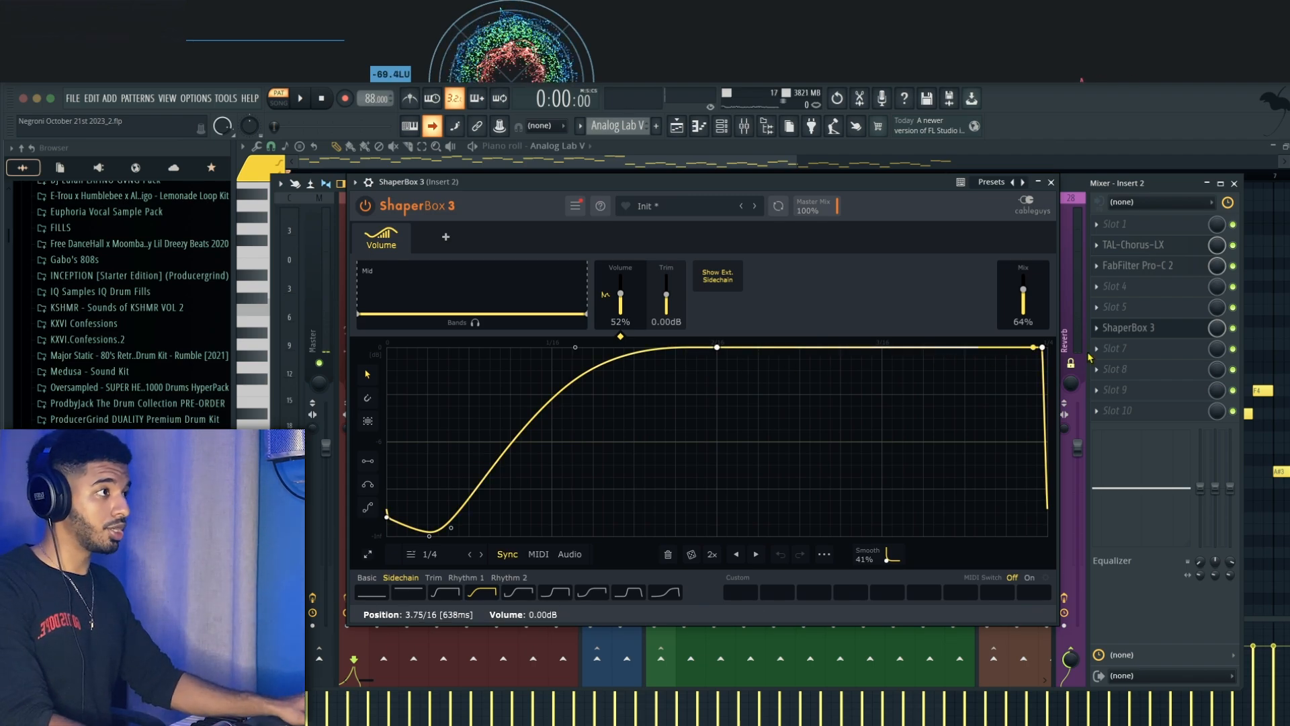
{"action": "left_click_drag", "start_coordinate": [819, 186], "coordinate": [809, 186]}
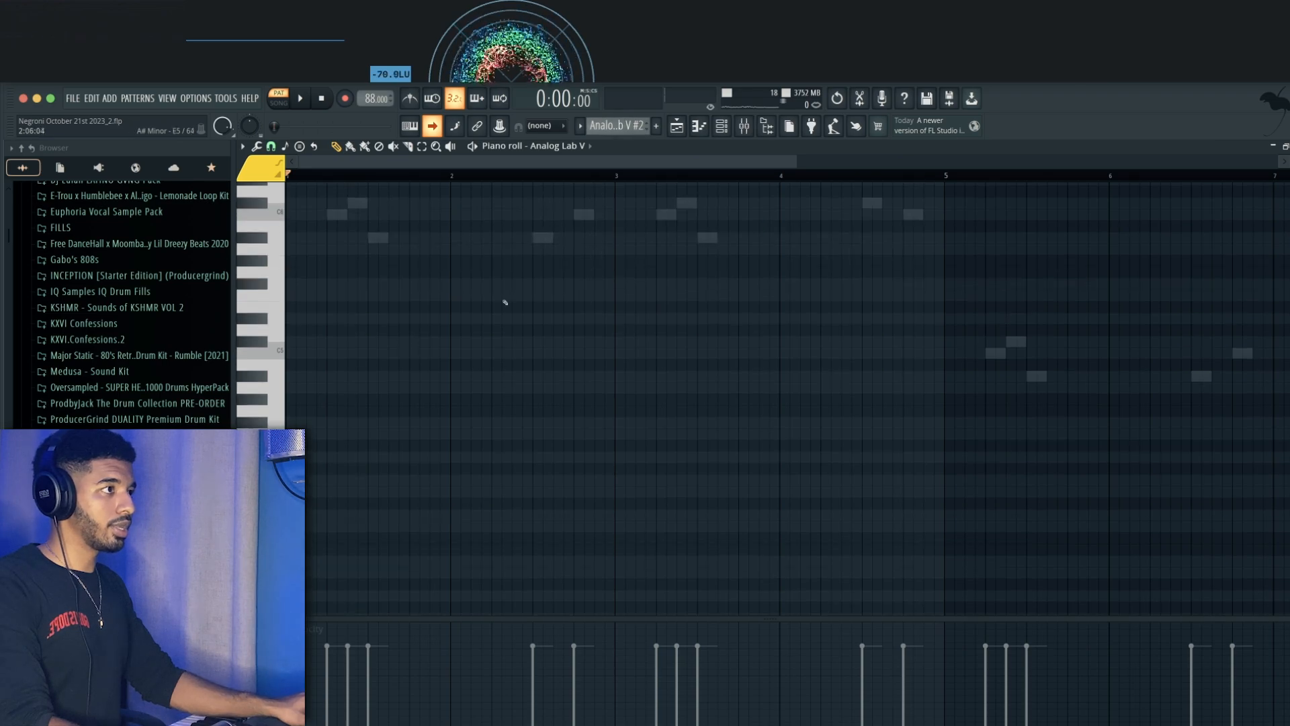
Step: Bring up the ghosted Analog Lab V #2 notes for editing, examine the melody, and check the channel's mixer effects
{"action": "right_click", "coordinate": [547, 241]}
{"action": "right_click", "coordinate": [547, 241]}
{"action": "scroll", "coordinate": [592, 338], "scroll_direction": "up", "scroll_amount": 3}
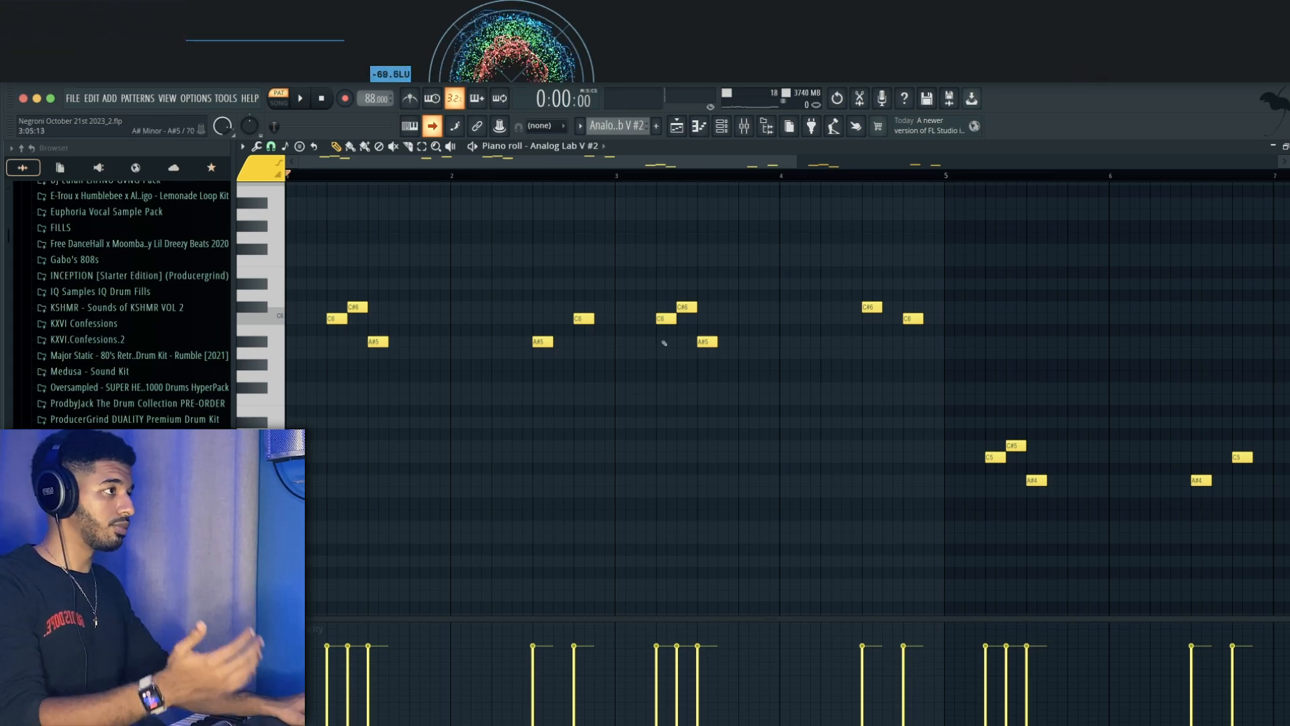
{"action": "key", "text": "F9"}
{"action": "left_click", "coordinate": [1164, 247]}
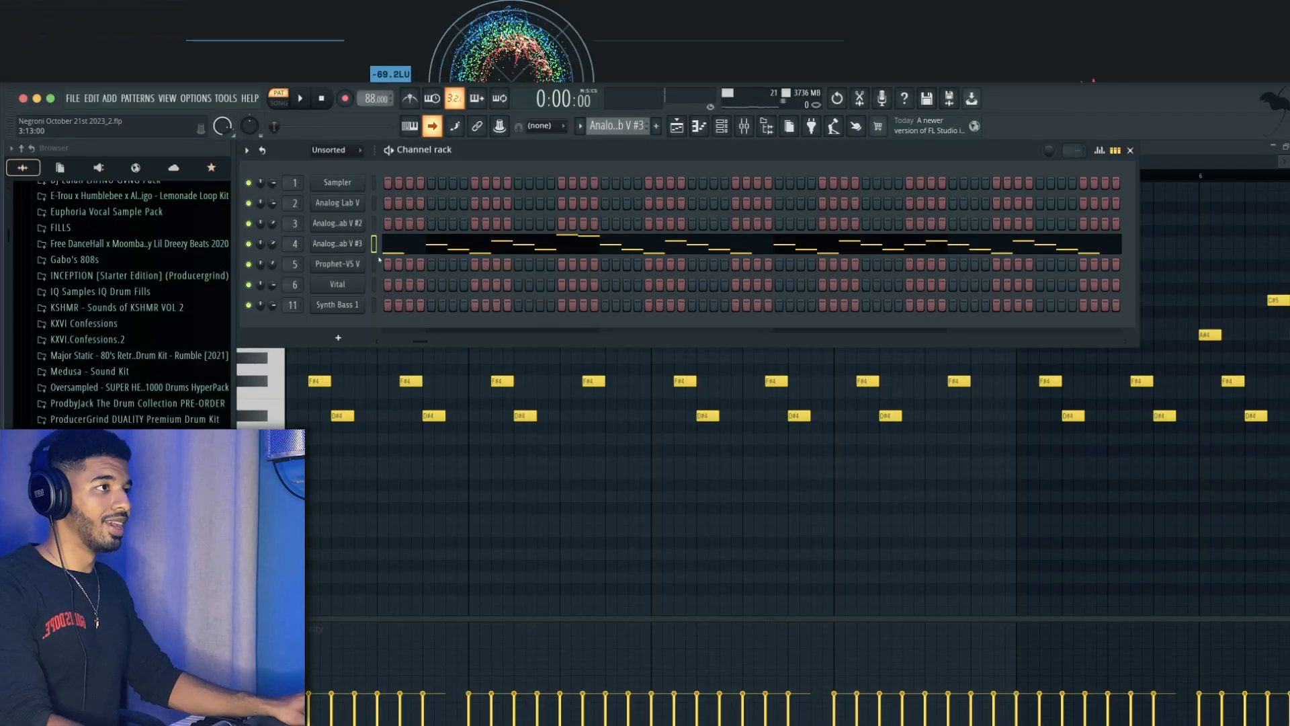
Step: Review the fantasy keys preset on Analog Lab V #3 along with its piano roll notes and mixer track
{"action": "left_click", "coordinate": [337, 243]}
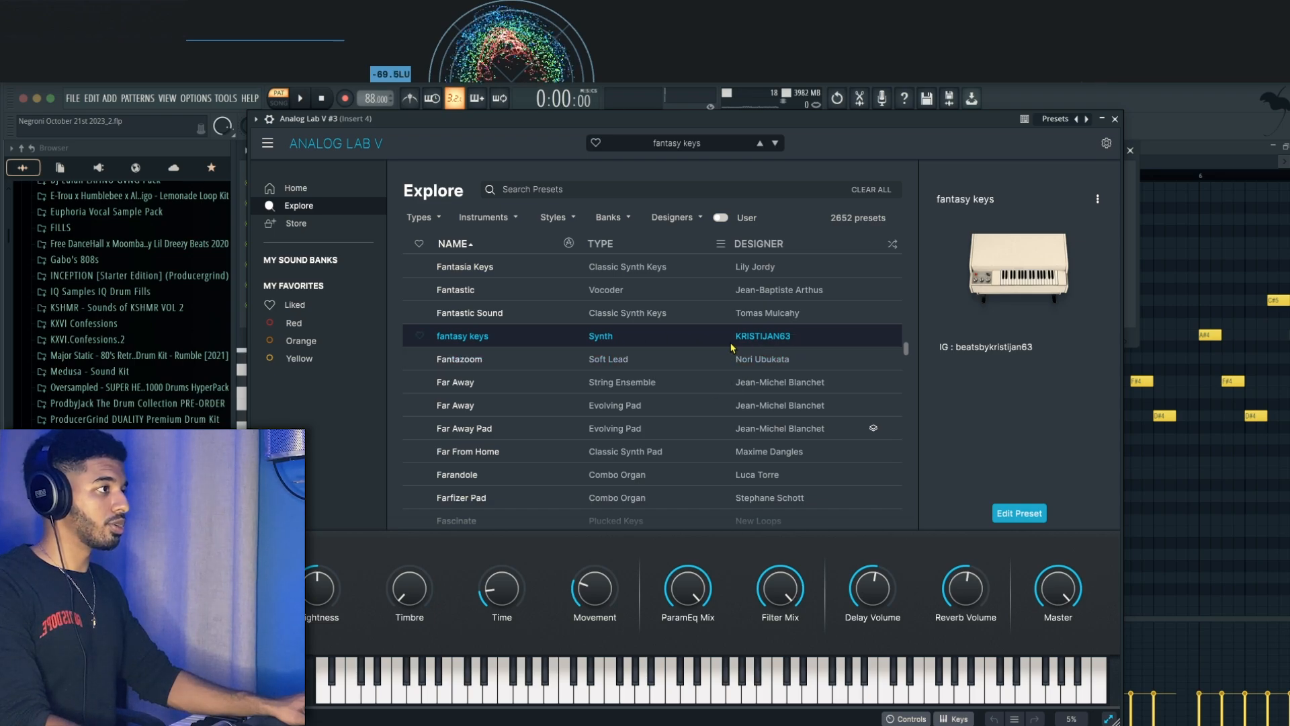
{"action": "key", "text": "Escape"}
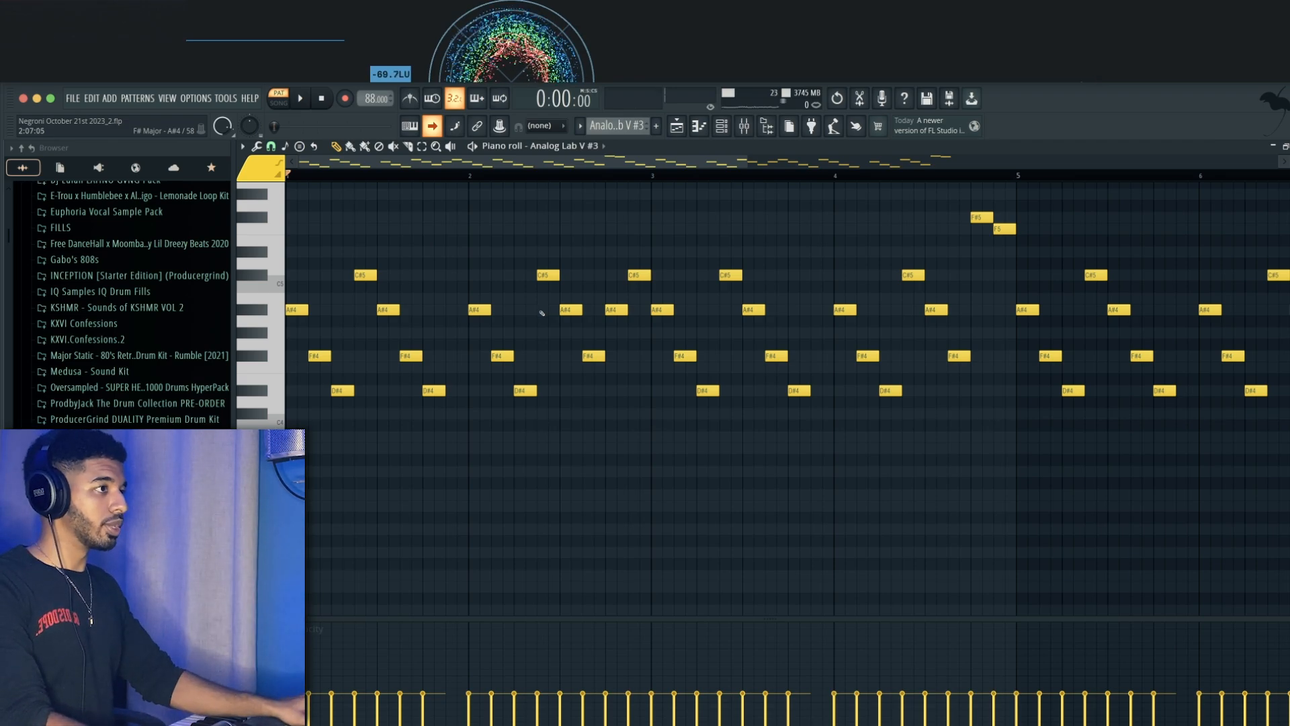
{"action": "key", "text": "F9"}
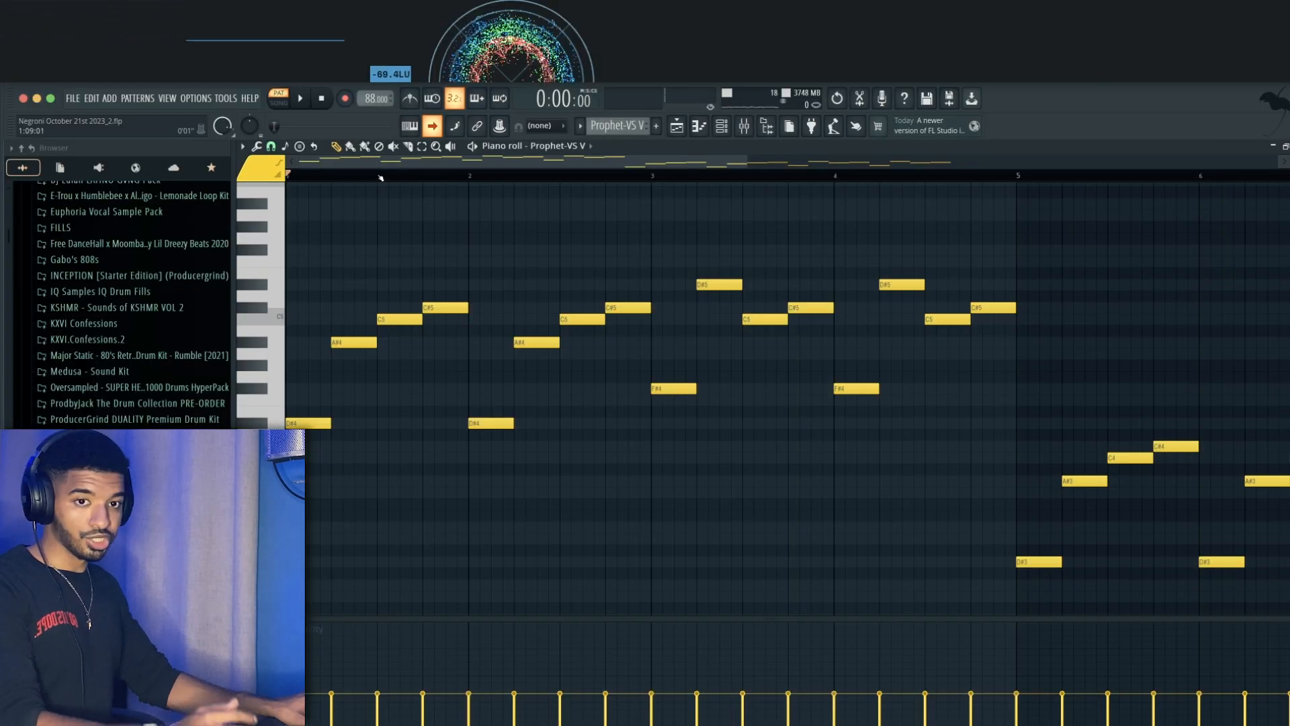
Step: Examine the Prophet-VS V melody notes across the pattern in the piano roll
{"action": "scroll", "coordinate": [381, 178], "scroll_direction": "down", "scroll_amount": 3}
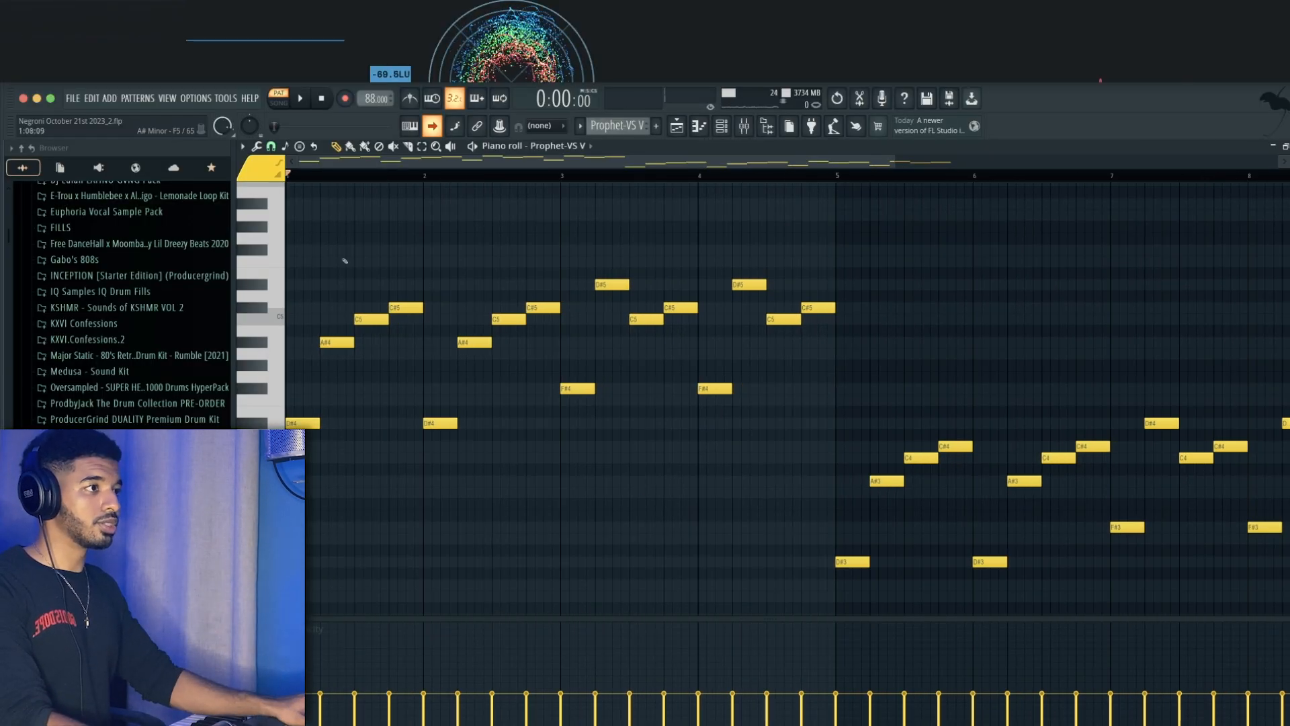
{"action": "scroll", "coordinate": [293, 411], "scroll_direction": "down", "scroll_amount": 1}
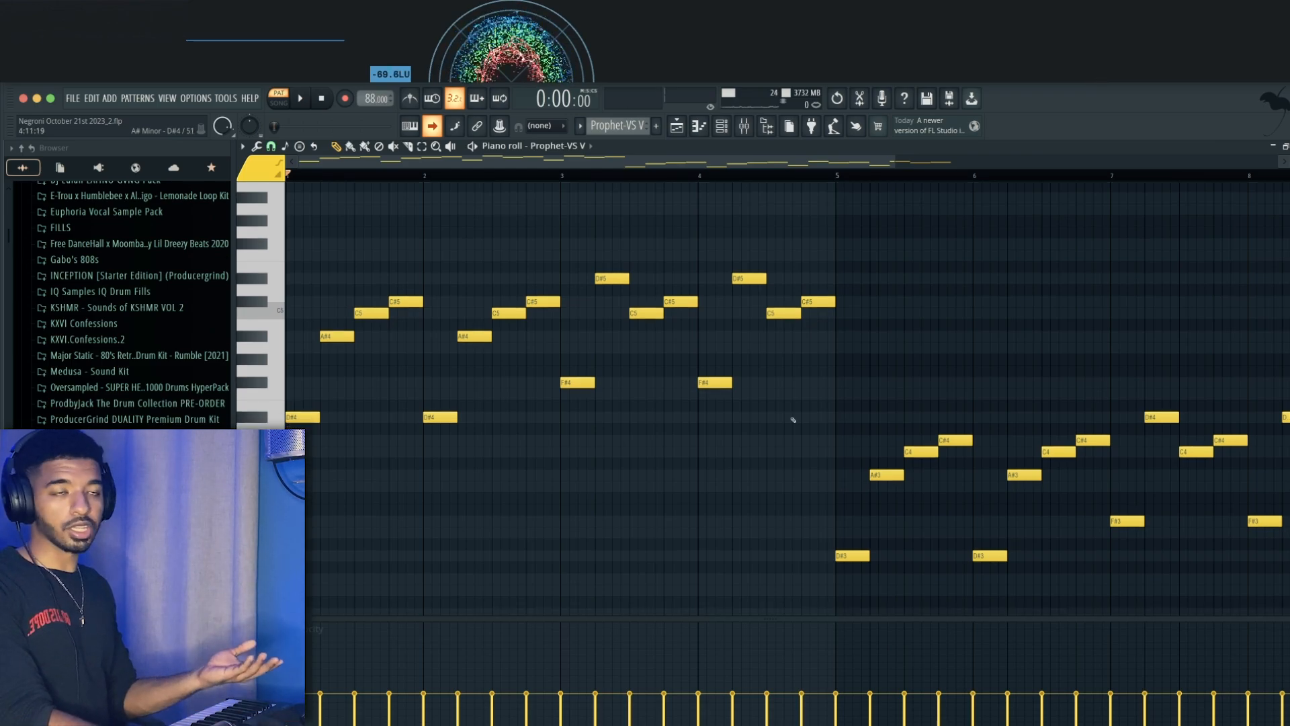
{"action": "scroll", "coordinate": [793, 420], "scroll_direction": "up", "scroll_amount": 3}
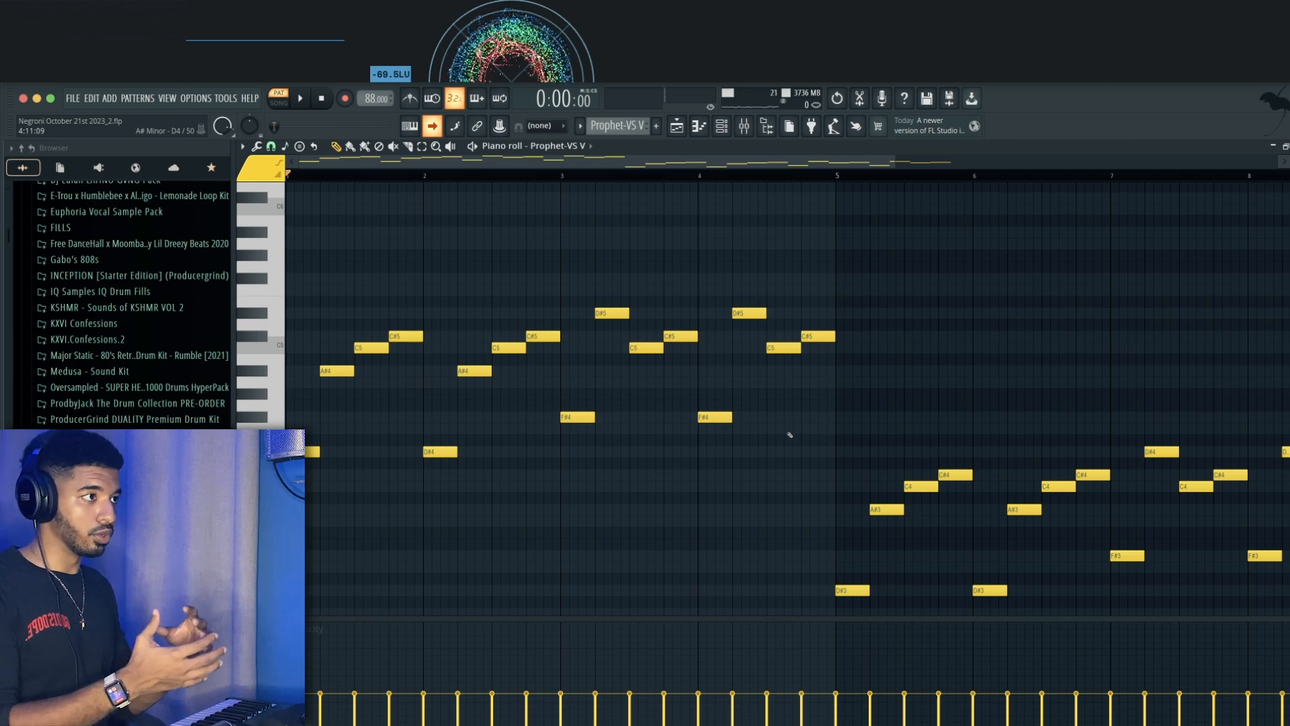
Step: Inspect the Pan and Volume shapers in ShaperBox 3 on mixer Insert 5, including the volume curve's Smooth setting
{"action": "key", "text": "F9"}
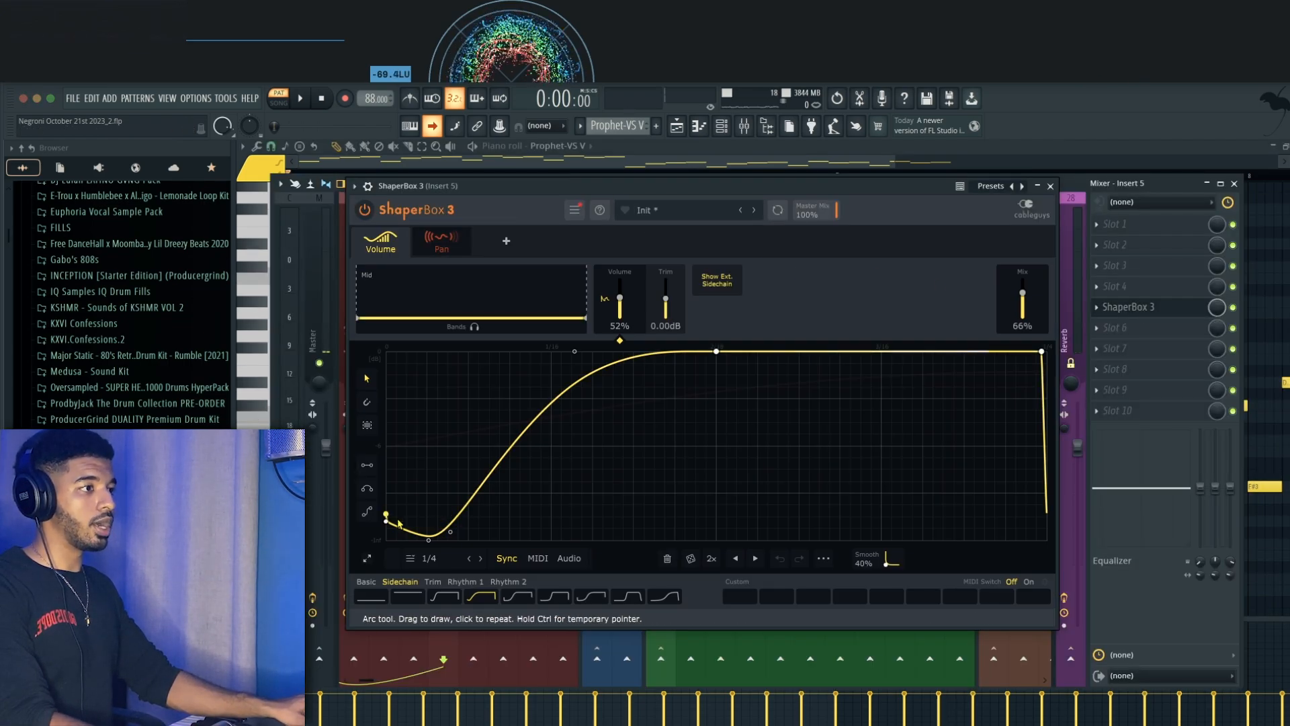
{"action": "left_click", "coordinate": [442, 242]}
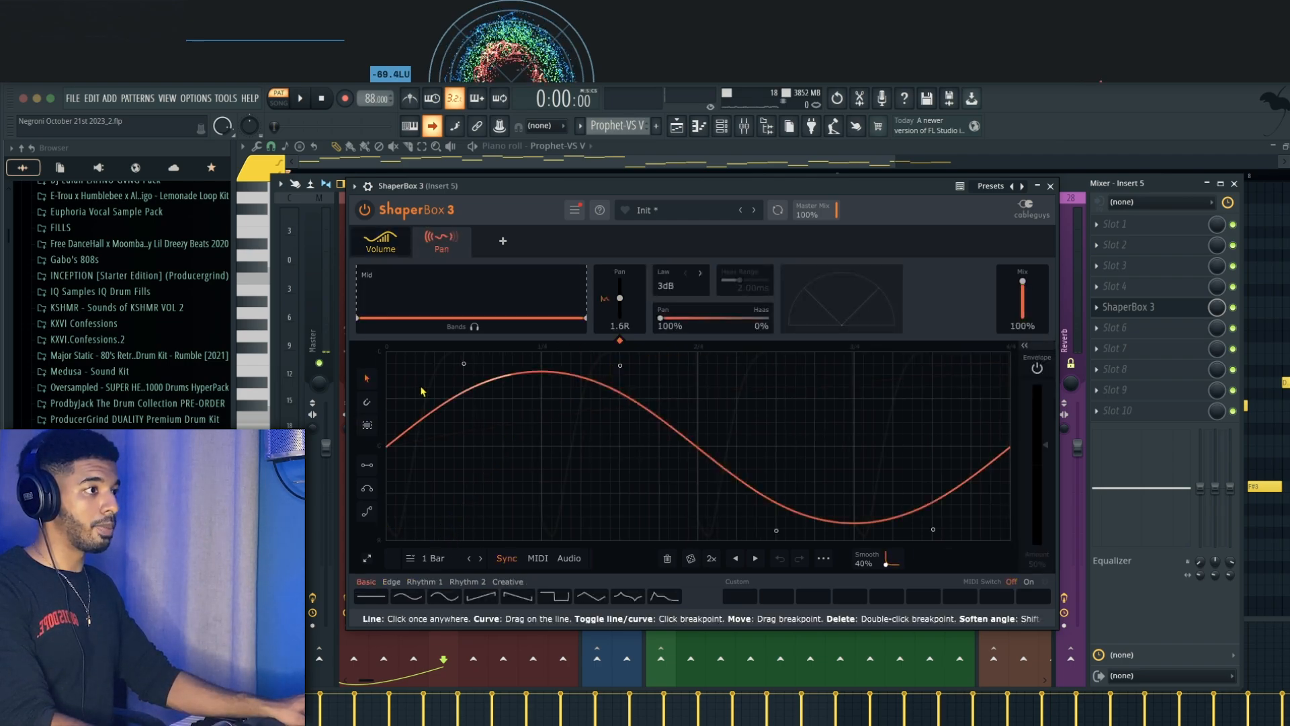
{"action": "left_click", "coordinate": [380, 242]}
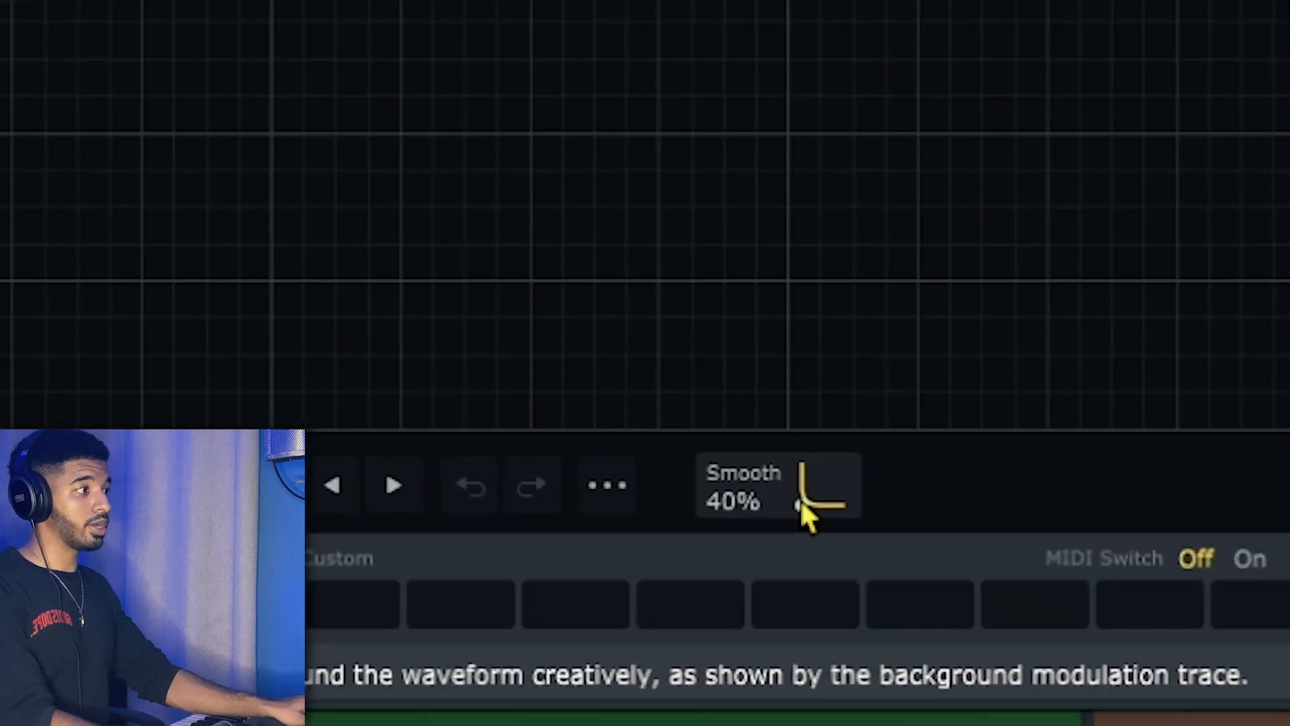
{"action": "left_click_drag", "start_coordinate": [887, 564], "coordinate": [887, 562]}
{"action": "left_click_drag", "start_coordinate": [724, 403], "coordinate": [709, 438]}
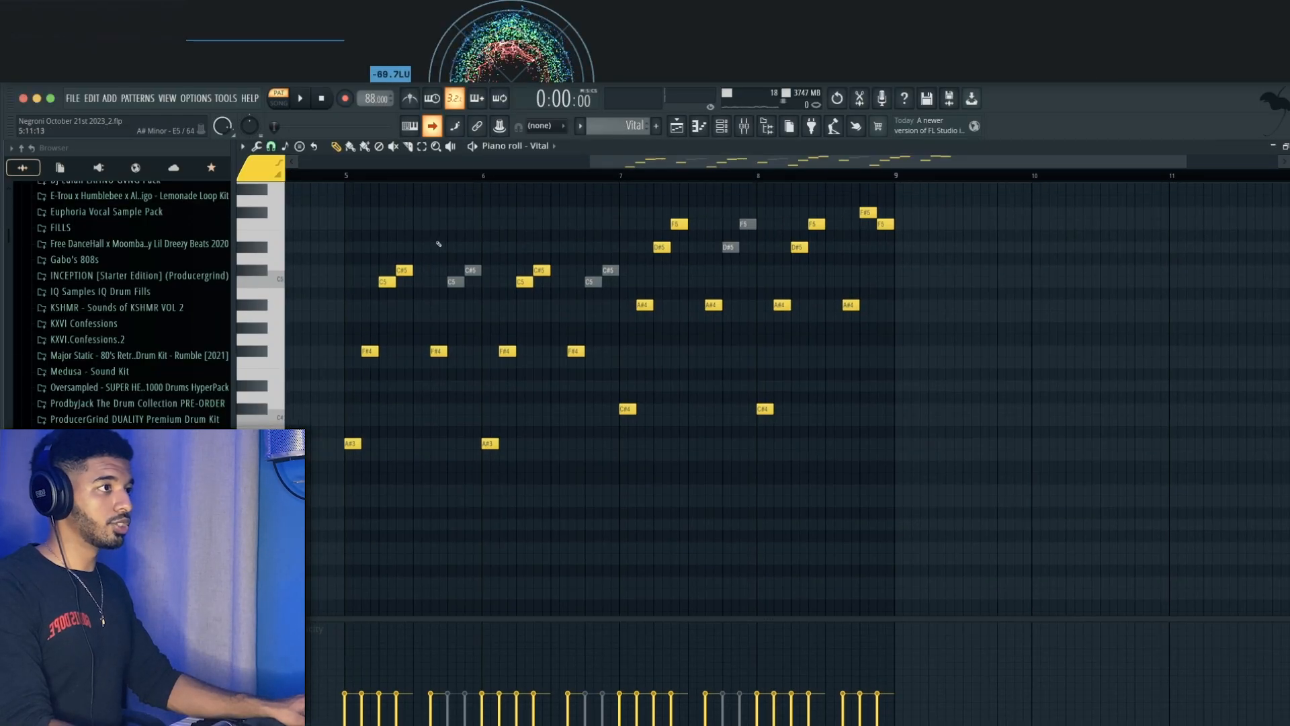
Step: Examine the Vital notes from bar 5 in the piano roll and review the Lead_Tomorrow preset in Vital
{"action": "scroll", "coordinate": [430, 247], "scroll_direction": "up", "scroll_amount": 1}
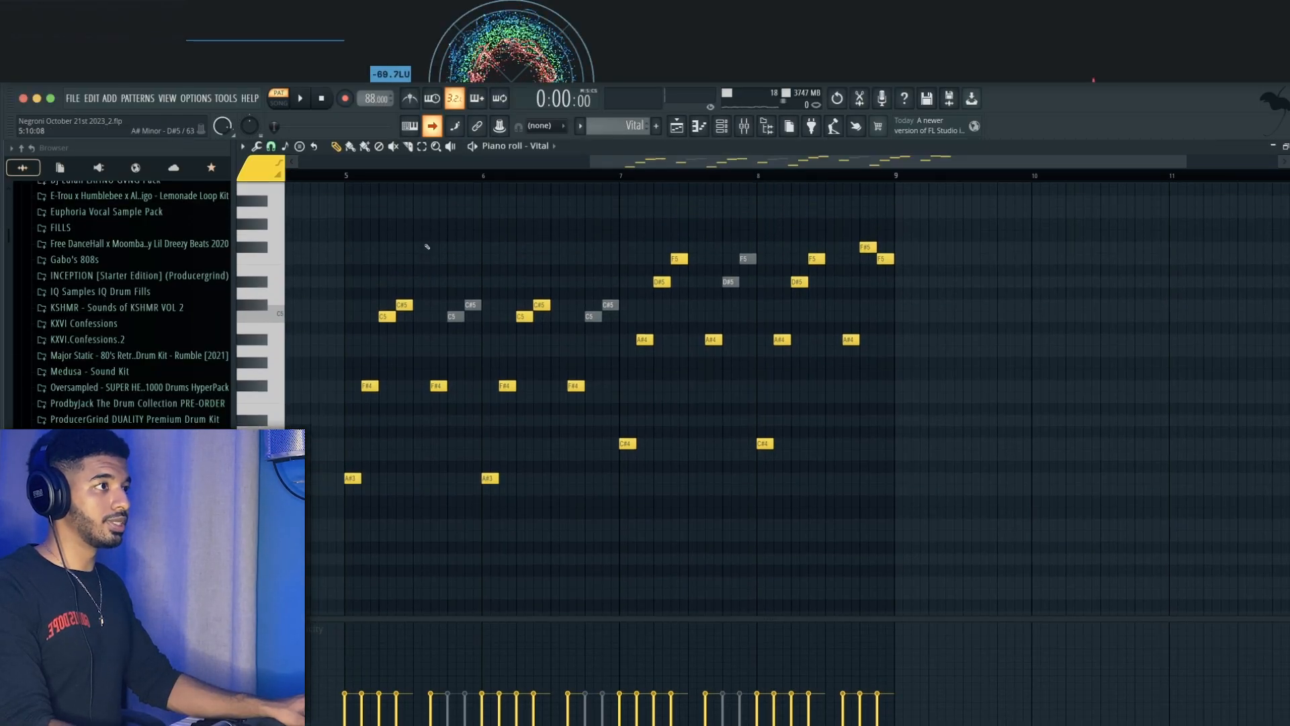
{"action": "scroll", "coordinate": [385, 200], "scroll_direction": "down", "scroll_amount": 1}
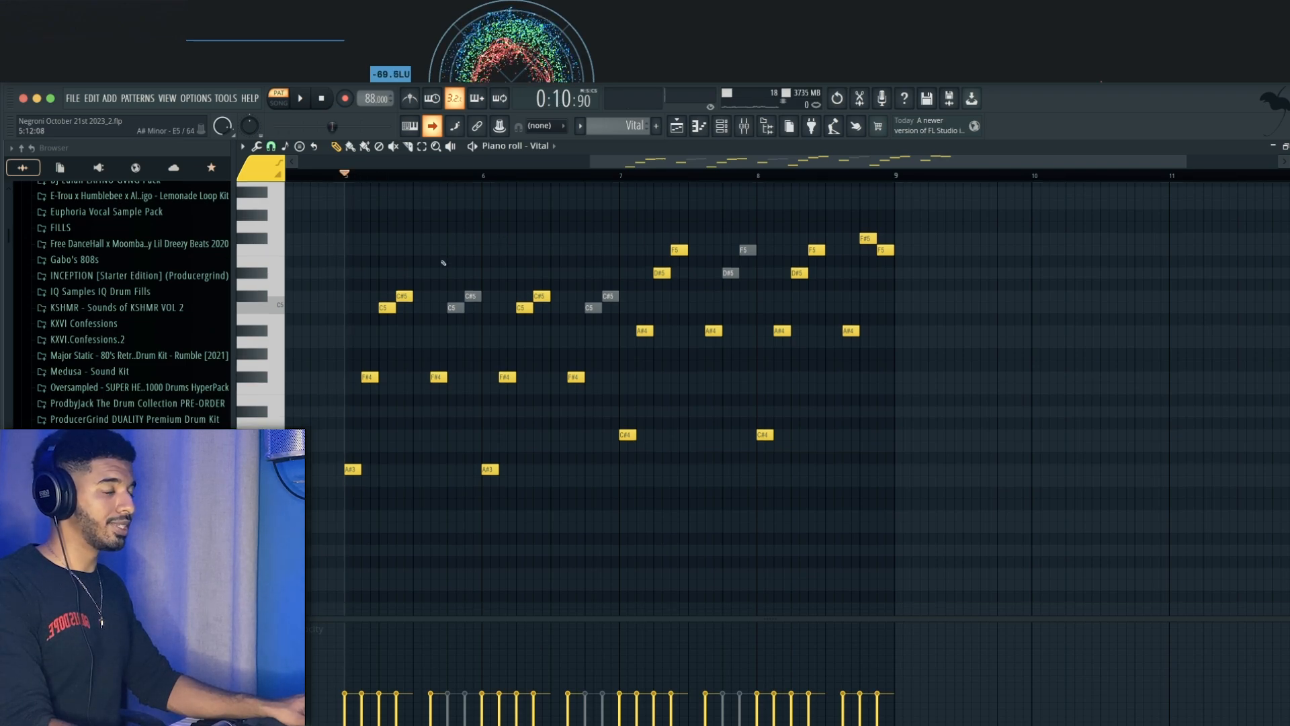
{"action": "scroll", "coordinate": [441, 262], "scroll_direction": "right", "scroll_amount": 1}
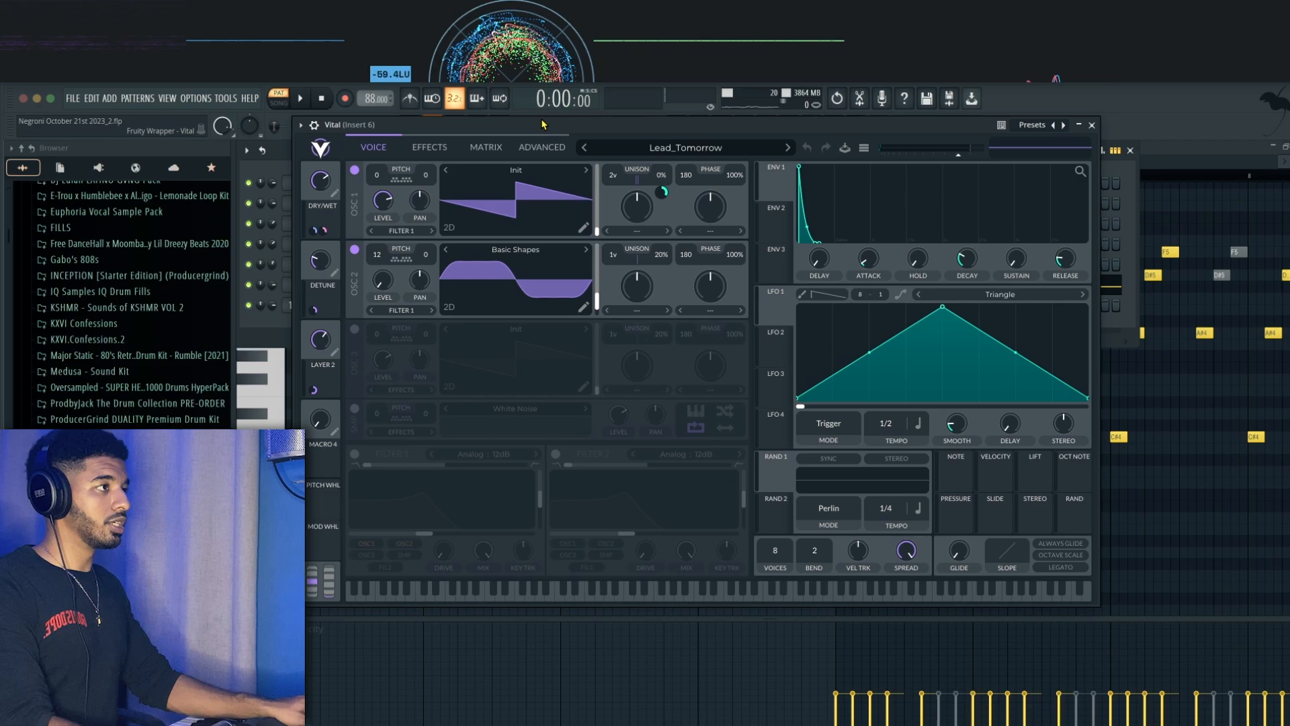
{"action": "left_click_drag", "start_coordinate": [543, 125], "coordinate": [545, 124]}
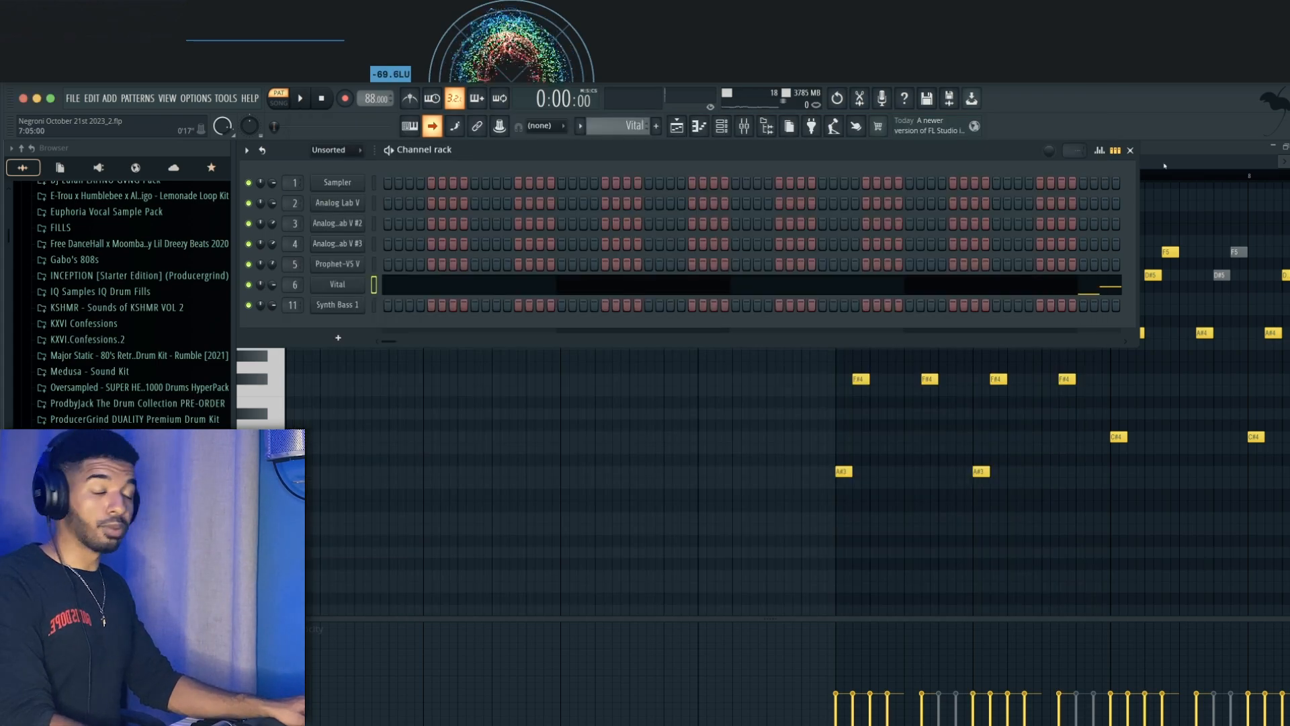
Step: Open the mixer and bring up the OTT and ShaperBox 3 effects on Insert 6 for inspection
{"action": "key", "text": "F6"}
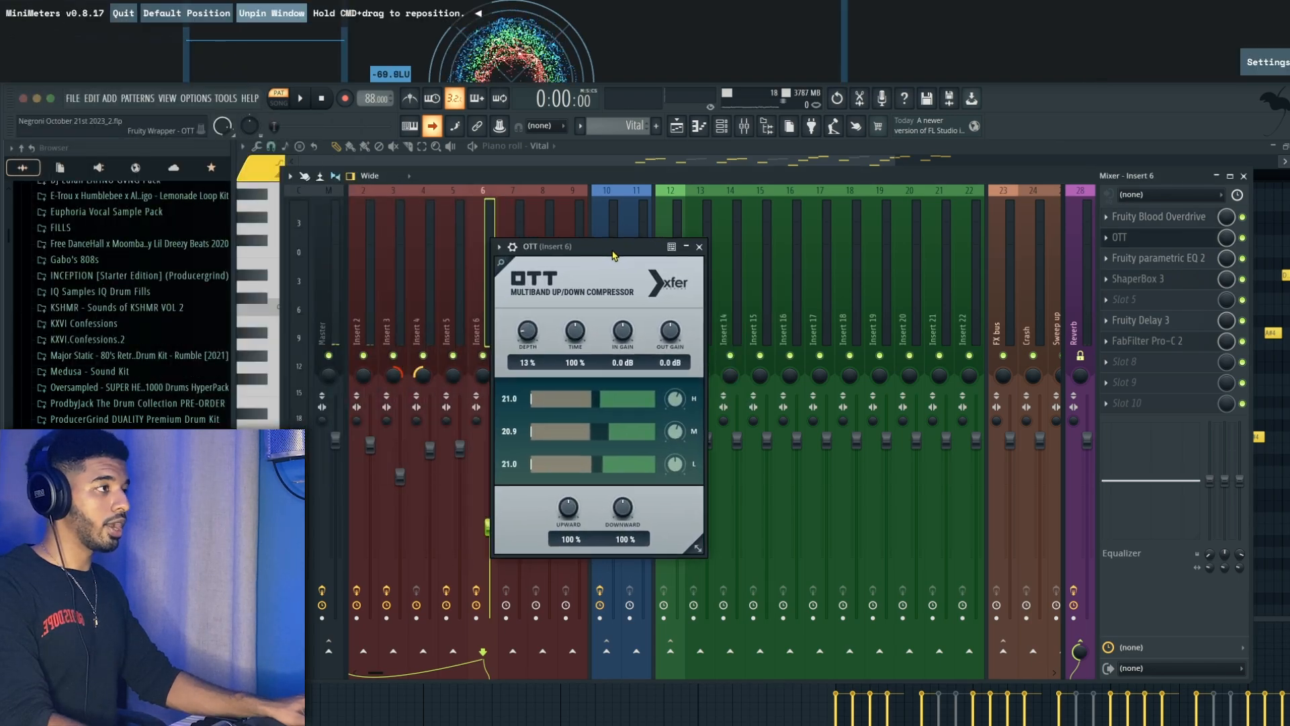
{"action": "left_click_drag", "start_coordinate": [612, 212], "coordinate": [696, 212]}
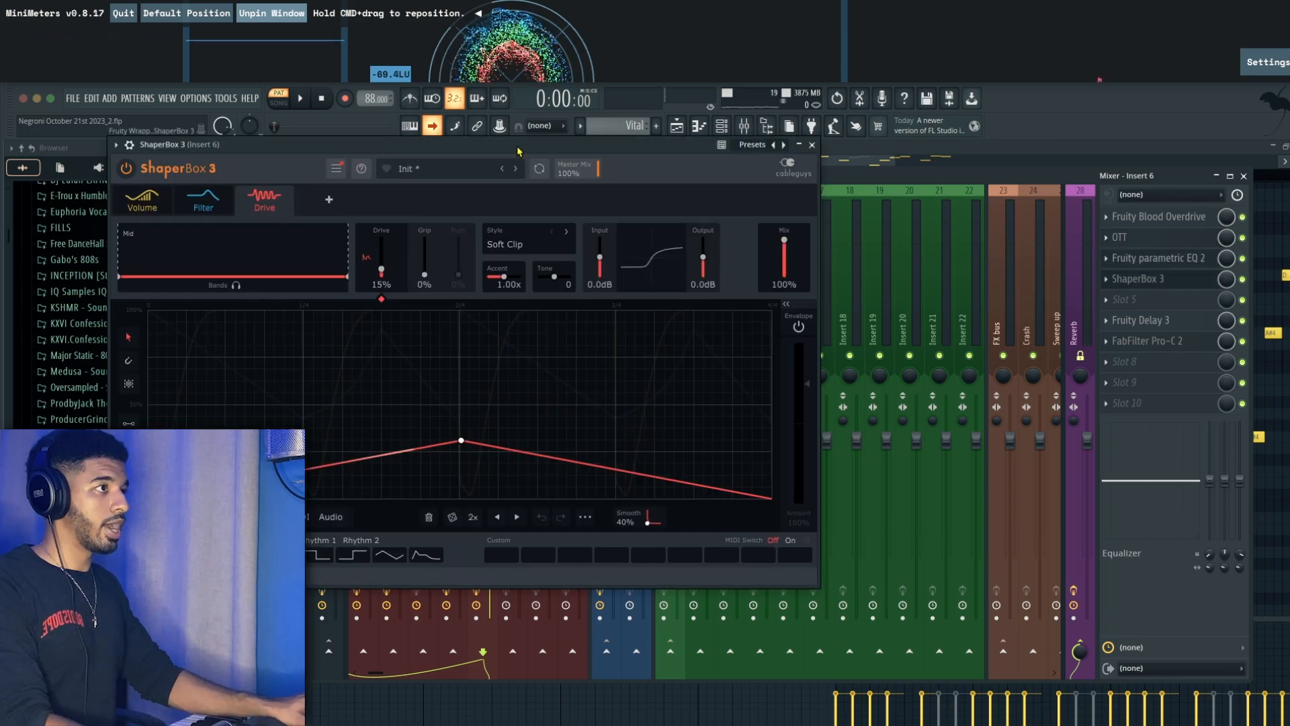
{"action": "left_click_drag", "start_coordinate": [518, 150], "coordinate": [745, 203]}
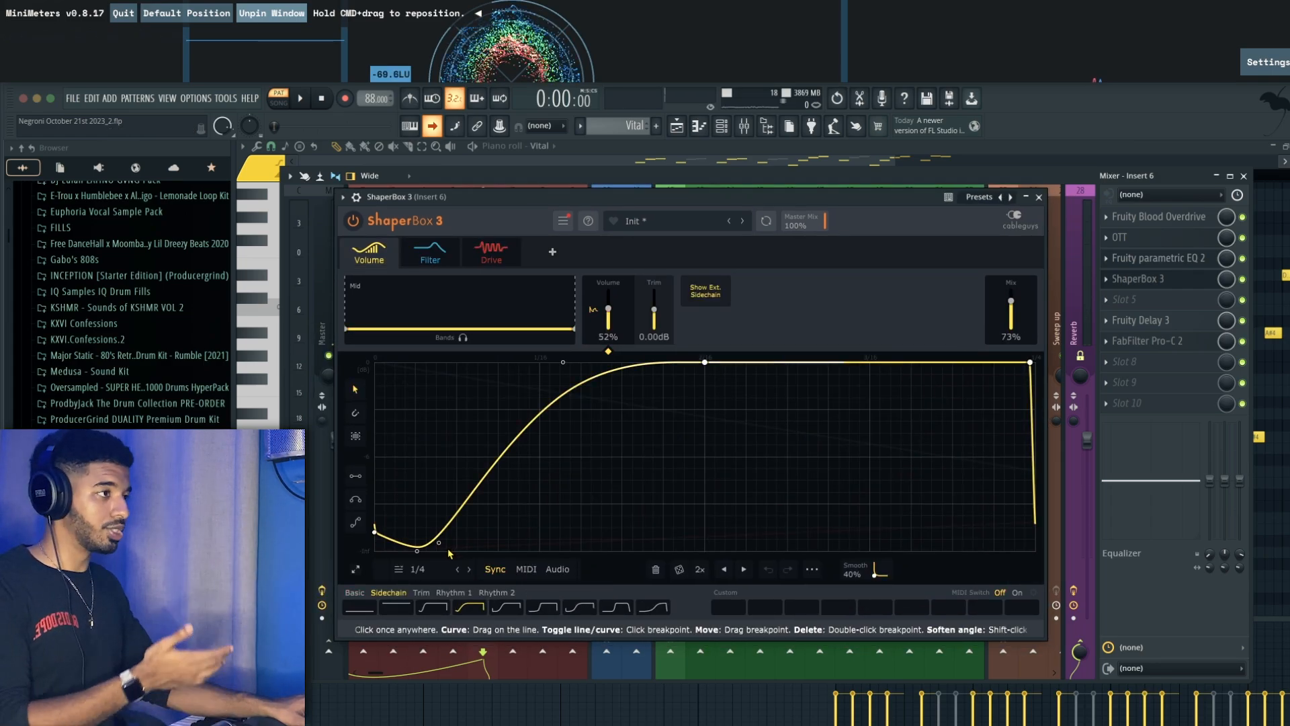
Step: Inspect the Filter and Drive curves in ShaperBox 3 on mixer Insert 6
{"action": "mouse_move", "coordinate": [429, 256]}
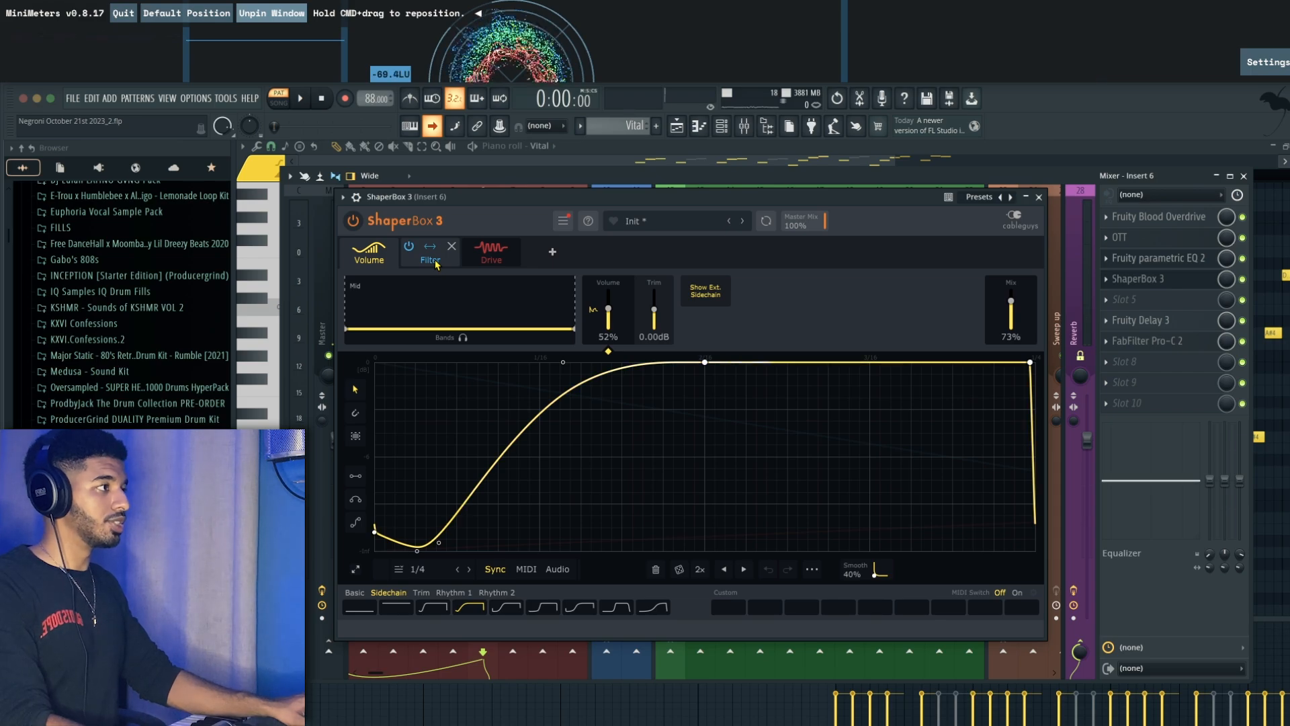
{"action": "left_click", "coordinate": [430, 259]}
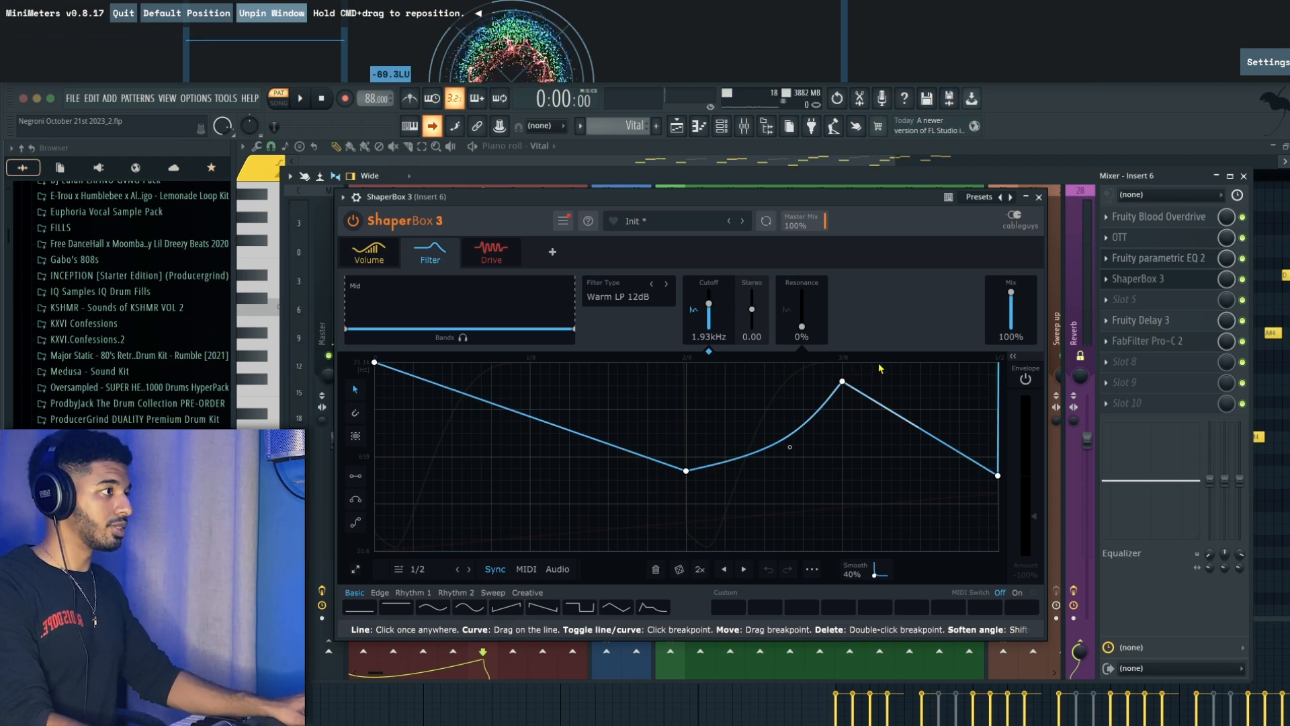
{"action": "left_click", "coordinate": [491, 254]}
{"action": "left_click_drag", "start_coordinate": [560, 203], "coordinate": [575, 195]}
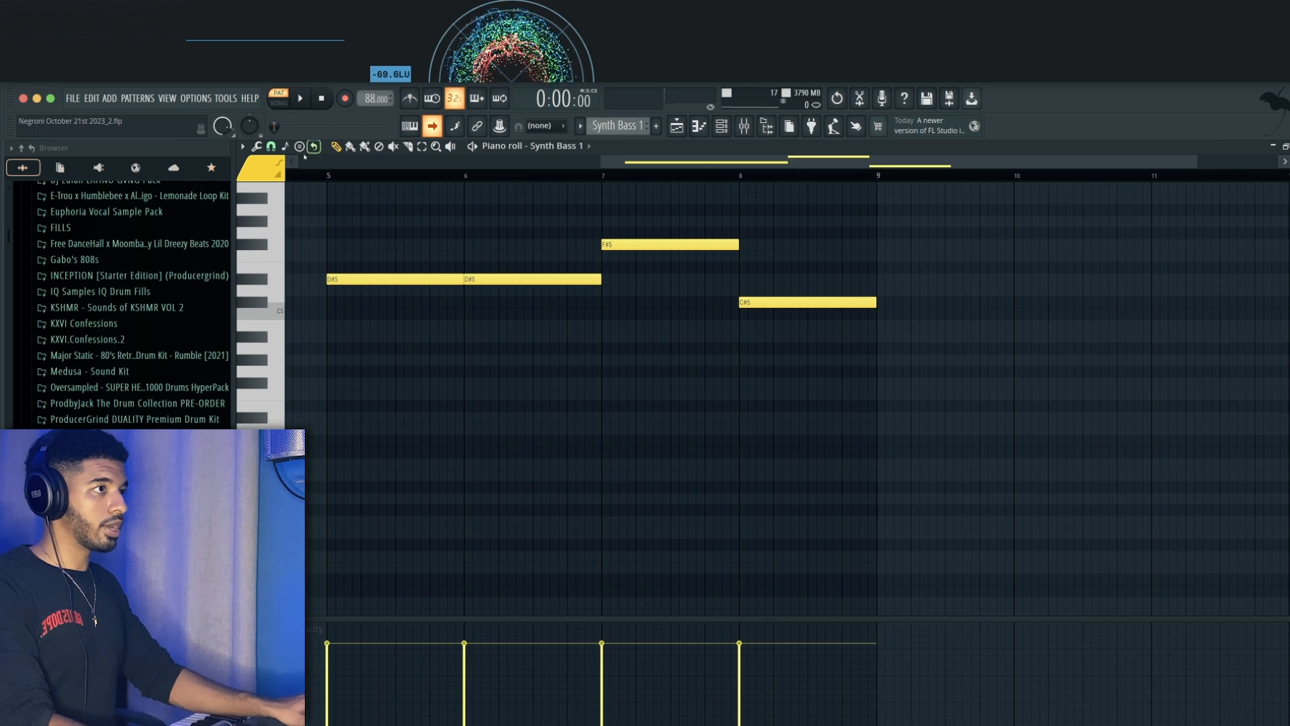
Step: Examine the Synth Bass 1 notes in the piano roll and switch to the playlist
{"action": "scroll", "coordinate": [867, 430], "scroll_direction": "up", "scroll_amount": 1}
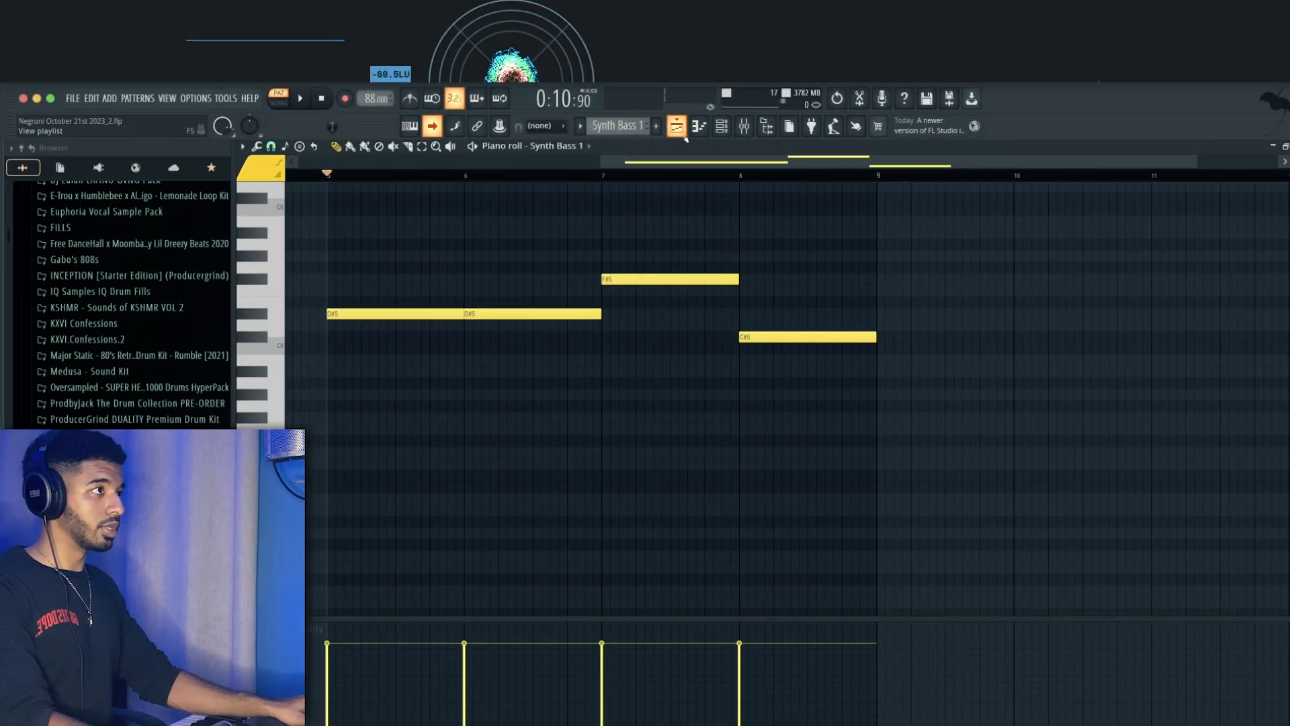
{"action": "left_click", "coordinate": [679, 132]}
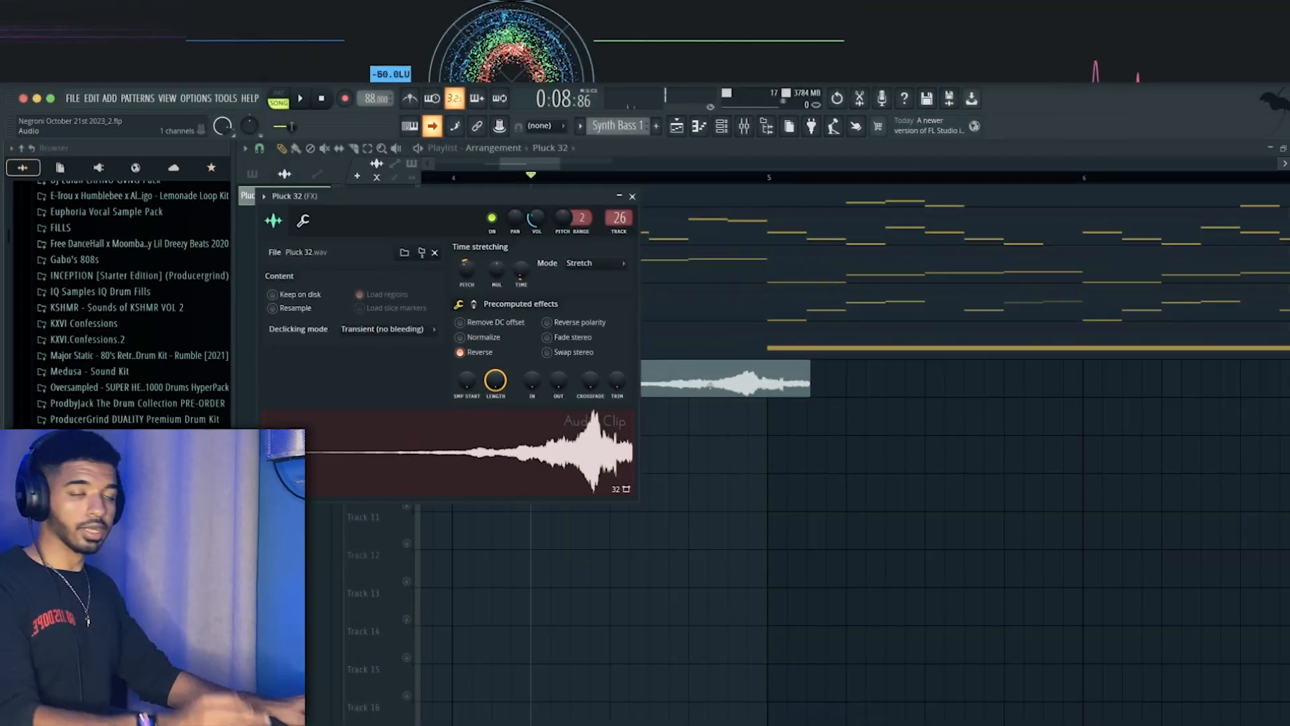
Step: Turn off Reverse on the Pluck 32 audio clip to compare its original waveform, then close the clip settings
{"action": "left_click", "coordinate": [475, 354]}
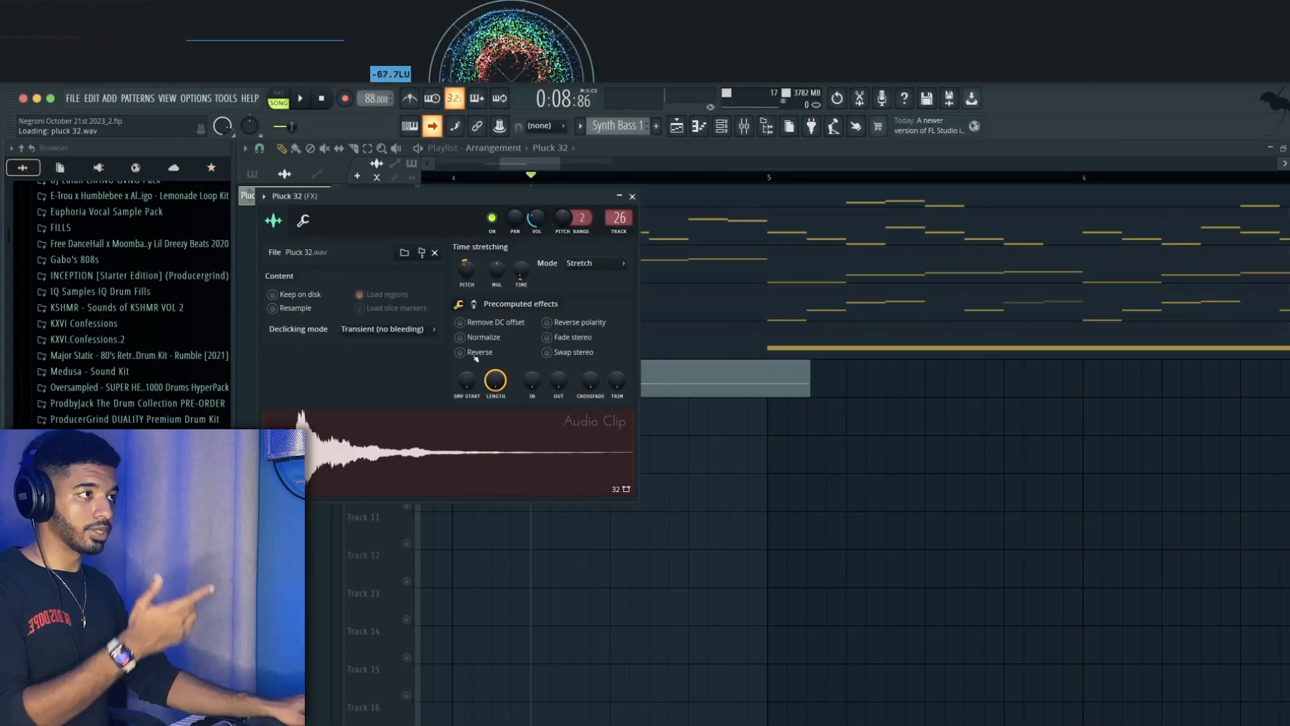
{"action": "key", "text": "Escape"}
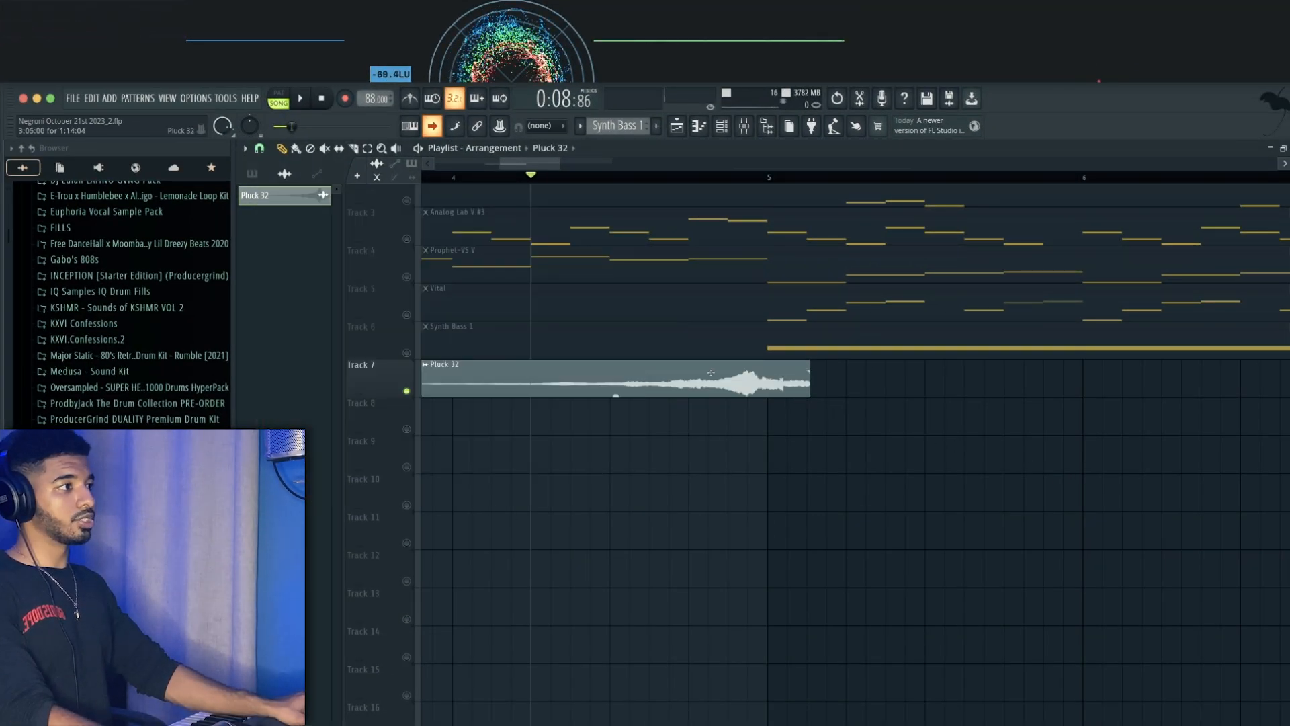
{"action": "scroll", "coordinate": [619, 181], "scroll_direction": "down", "scroll_amount": 3}
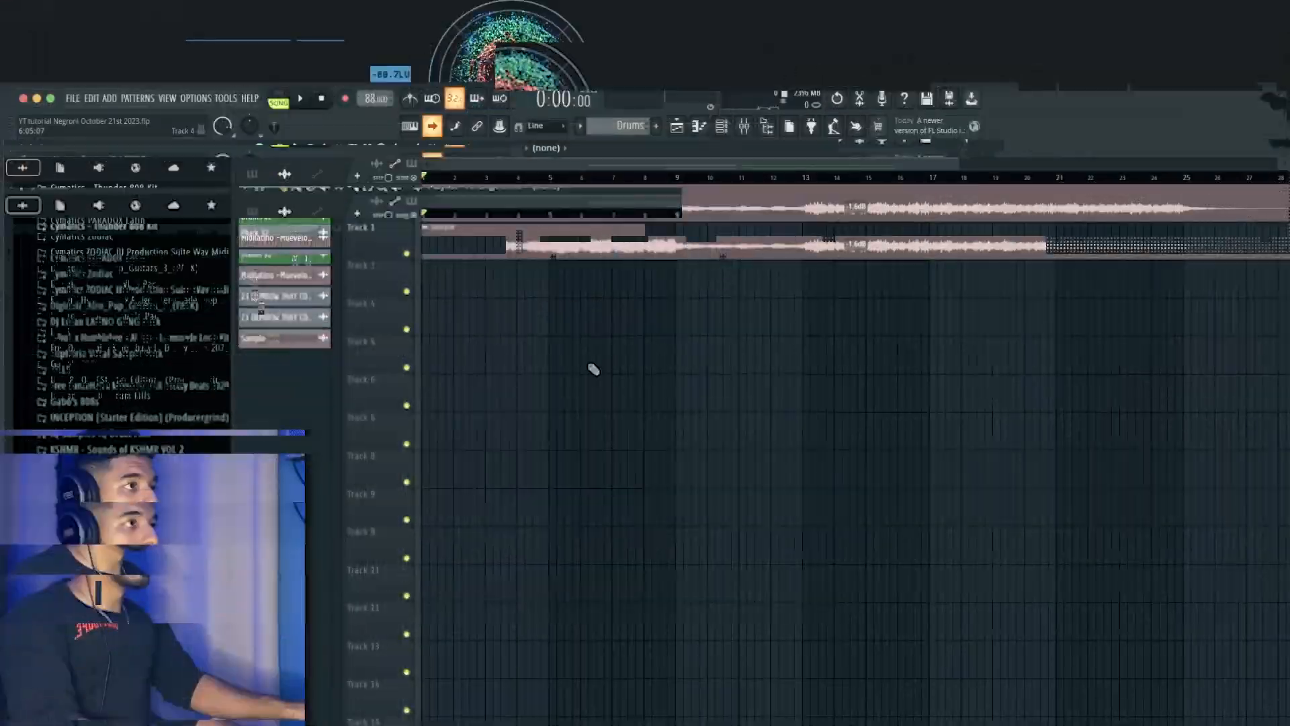
{"action": "scroll", "coordinate": [451, 180], "scroll_direction": "up", "scroll_amount": 3}
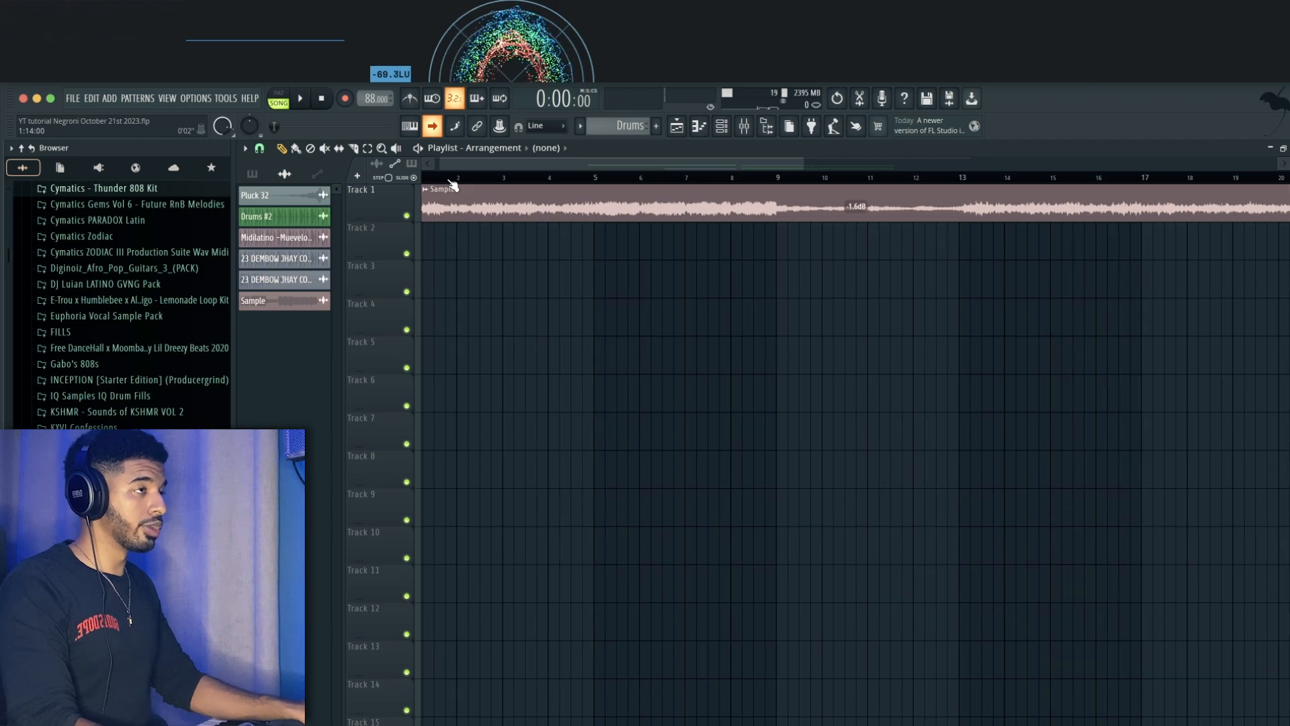
Step: Set the project tempo to 92 BPM and close the Sample clip's settings
{"action": "scroll", "coordinate": [365, 99], "scroll_direction": "up", "scroll_amount": 4}
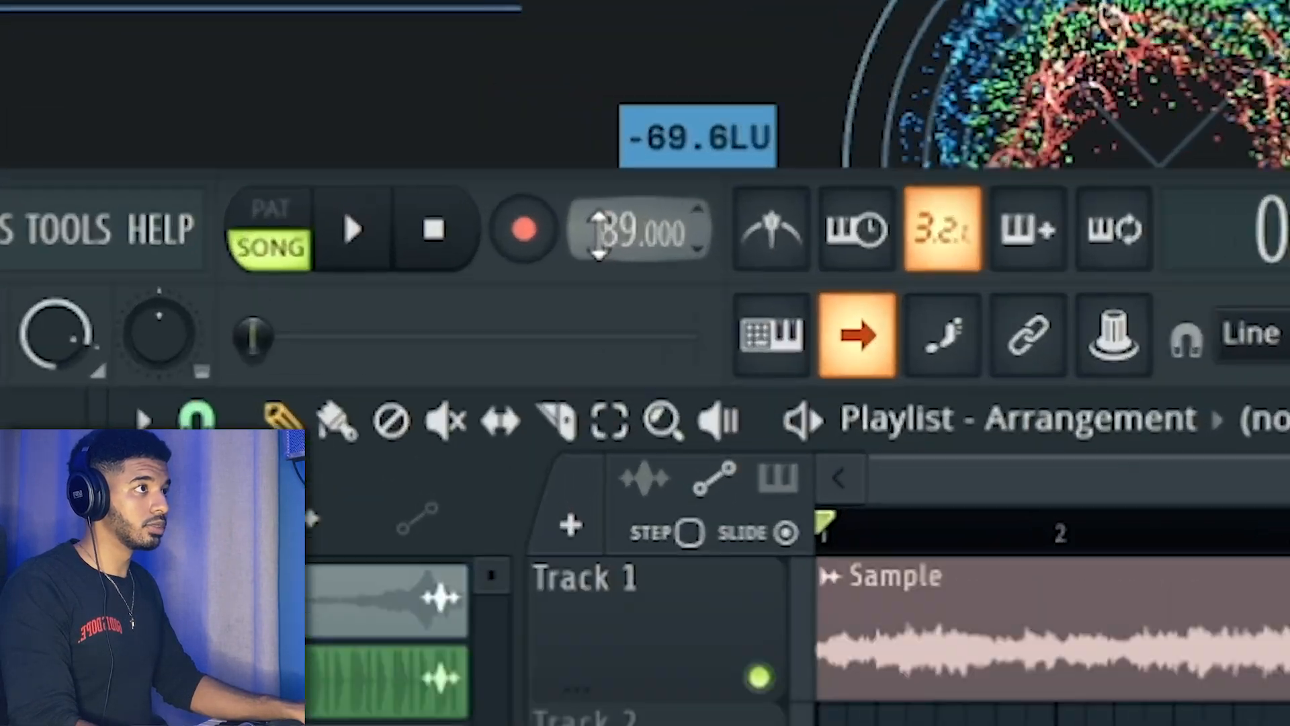
{"action": "left_click_drag", "start_coordinate": [579, 302], "coordinate": [644, 253]}
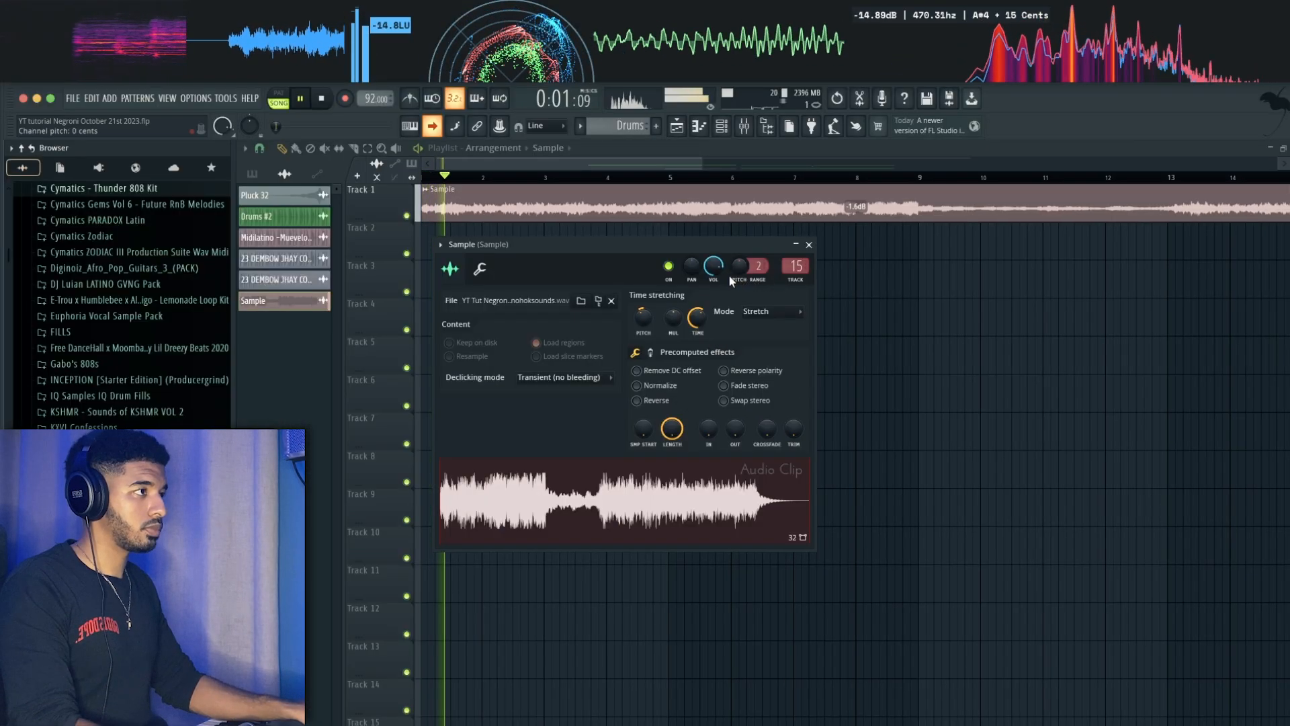
{"action": "left_click", "coordinate": [811, 246]}
{"action": "key", "text": "space"}
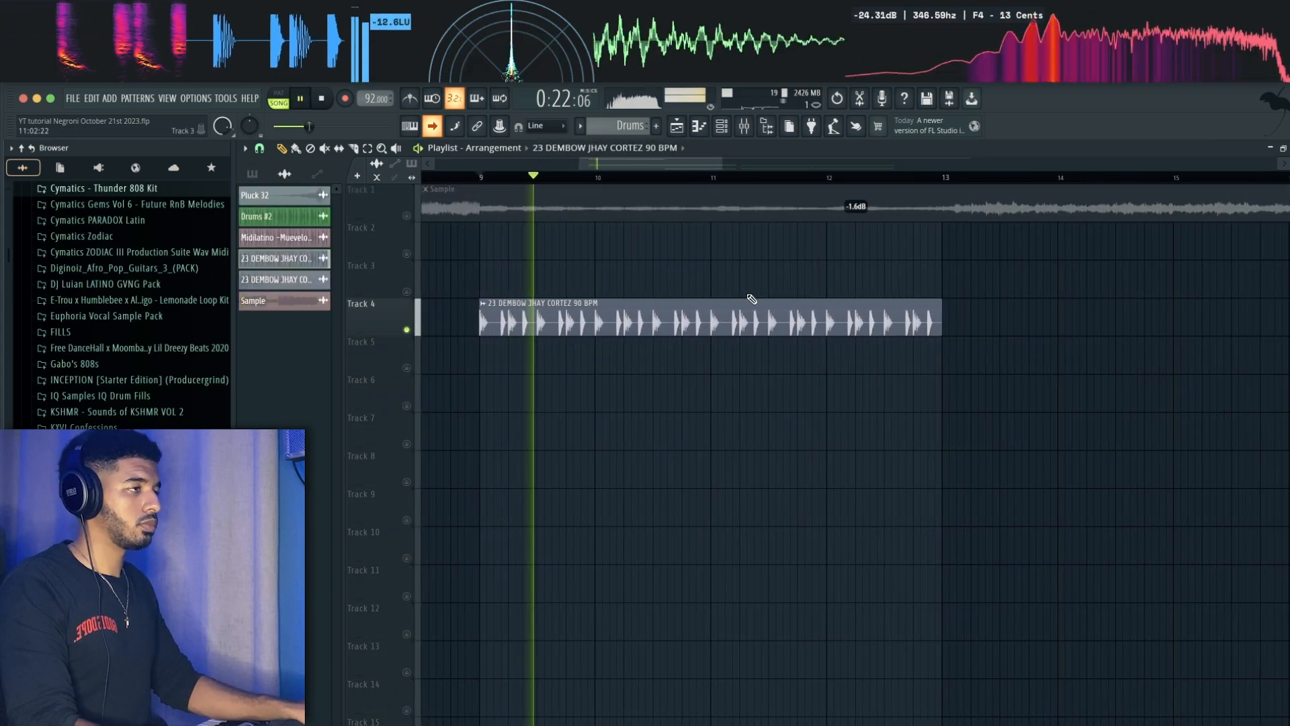
Step: Duplicate the Drums #2 clip on Track 2 so the loop repeats from bar 21
{"action": "left_click", "coordinate": [536, 177]}
{"action": "scroll", "coordinate": [677, 294], "scroll_direction": "up", "scroll_amount": 4}
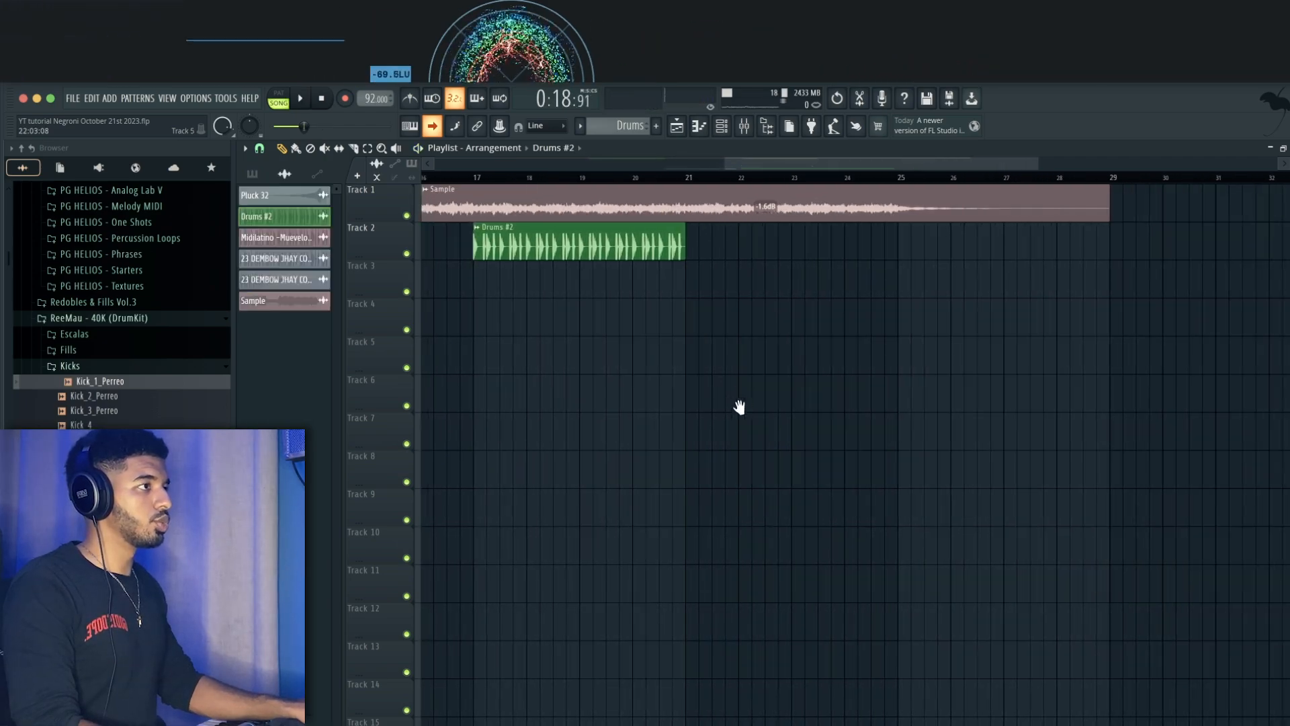
{"action": "scroll", "coordinate": [478, 190], "scroll_direction": "up", "scroll_amount": 2}
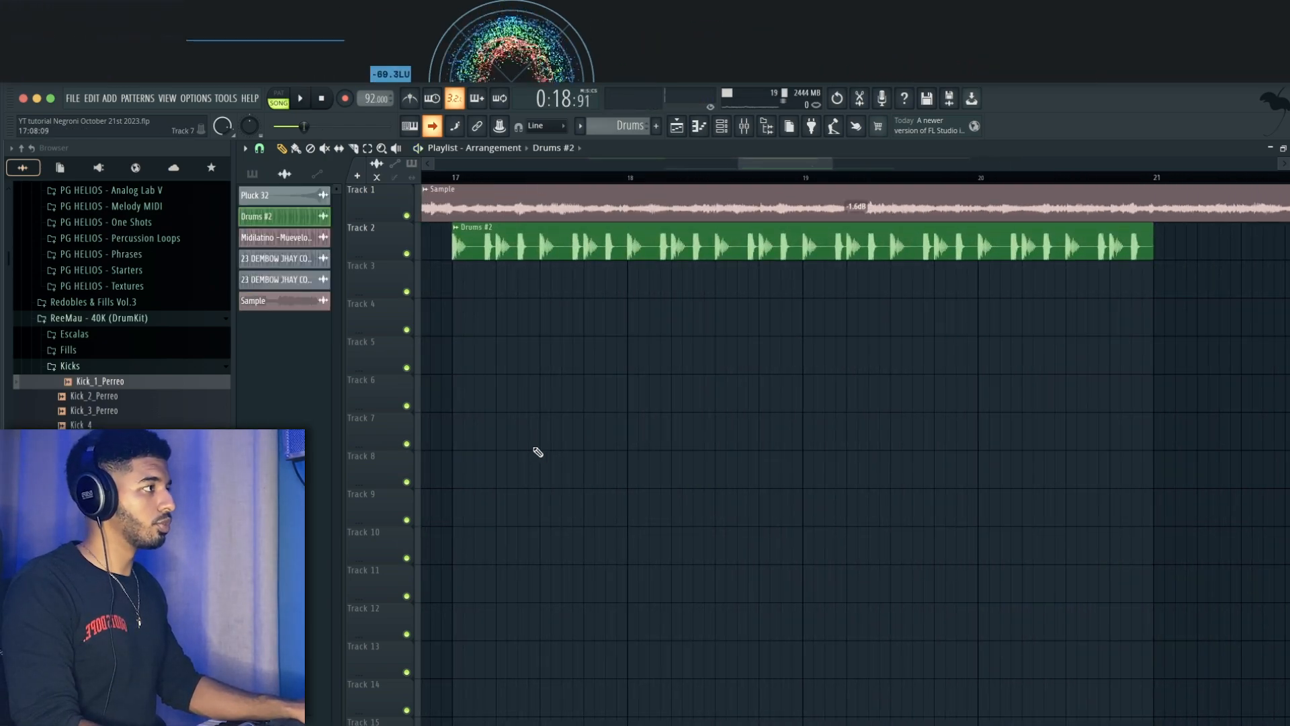
{"action": "scroll", "coordinate": [679, 509], "scroll_direction": "left", "scroll_amount": 2}
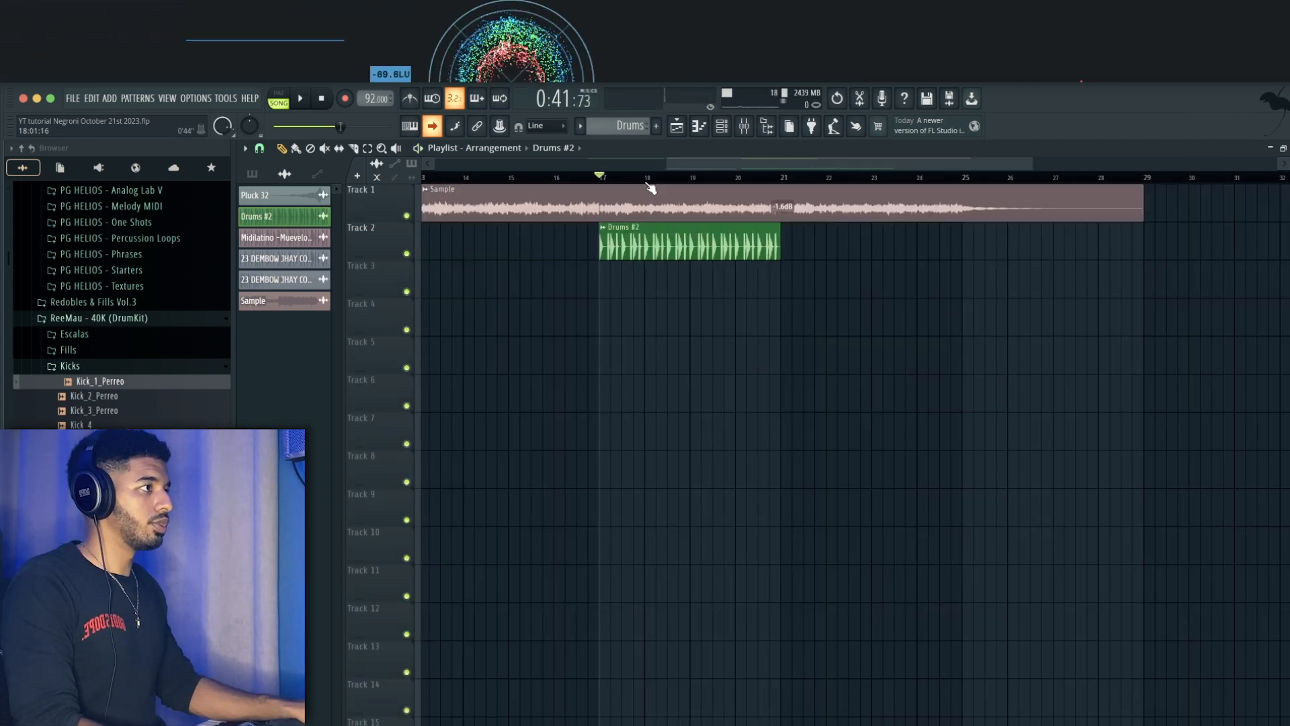
{"action": "left_click", "coordinate": [739, 260], "text": "ctrl"}
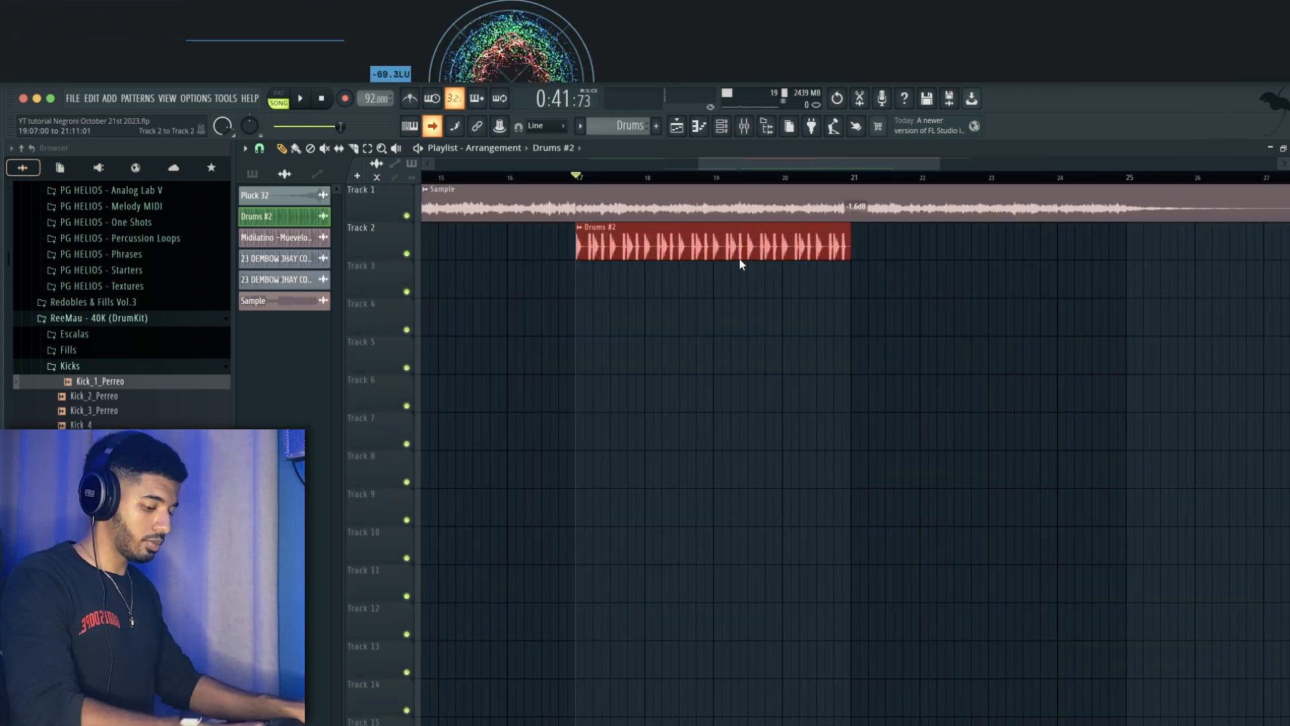
{"action": "key", "text": "ctrl+b"}
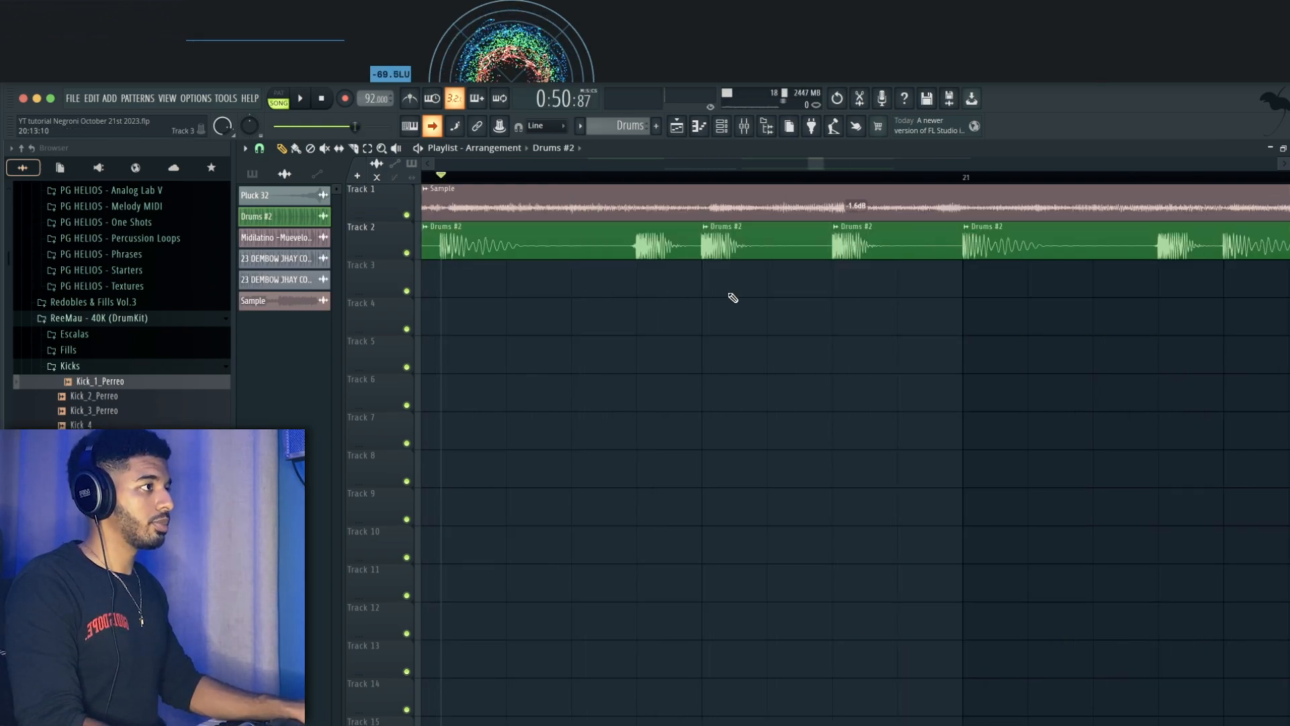
Step: Copy a drum hit from Drums #2 to Track 3, shorten it into a tiny slice before bar 21, and make it unique
{"action": "left_click_drag", "start_coordinate": [729, 291], "coordinate": [696, 294]}
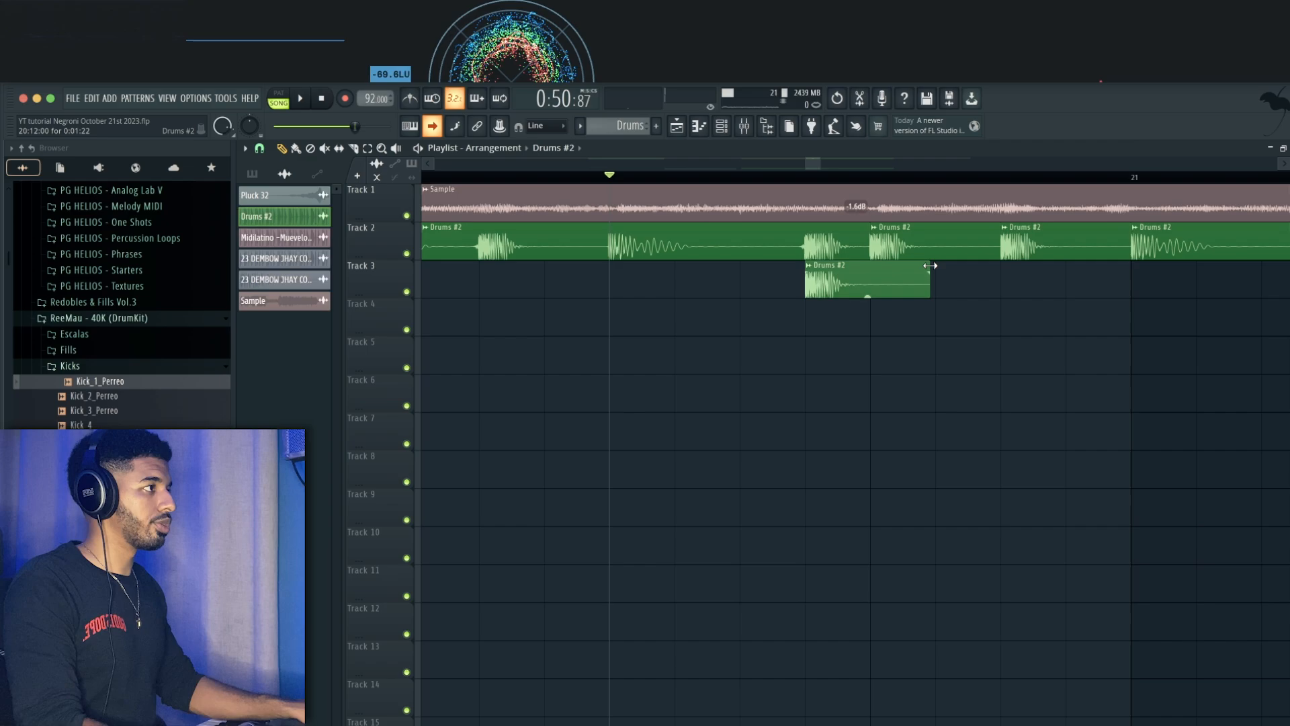
{"action": "left_click", "coordinate": [259, 149]}
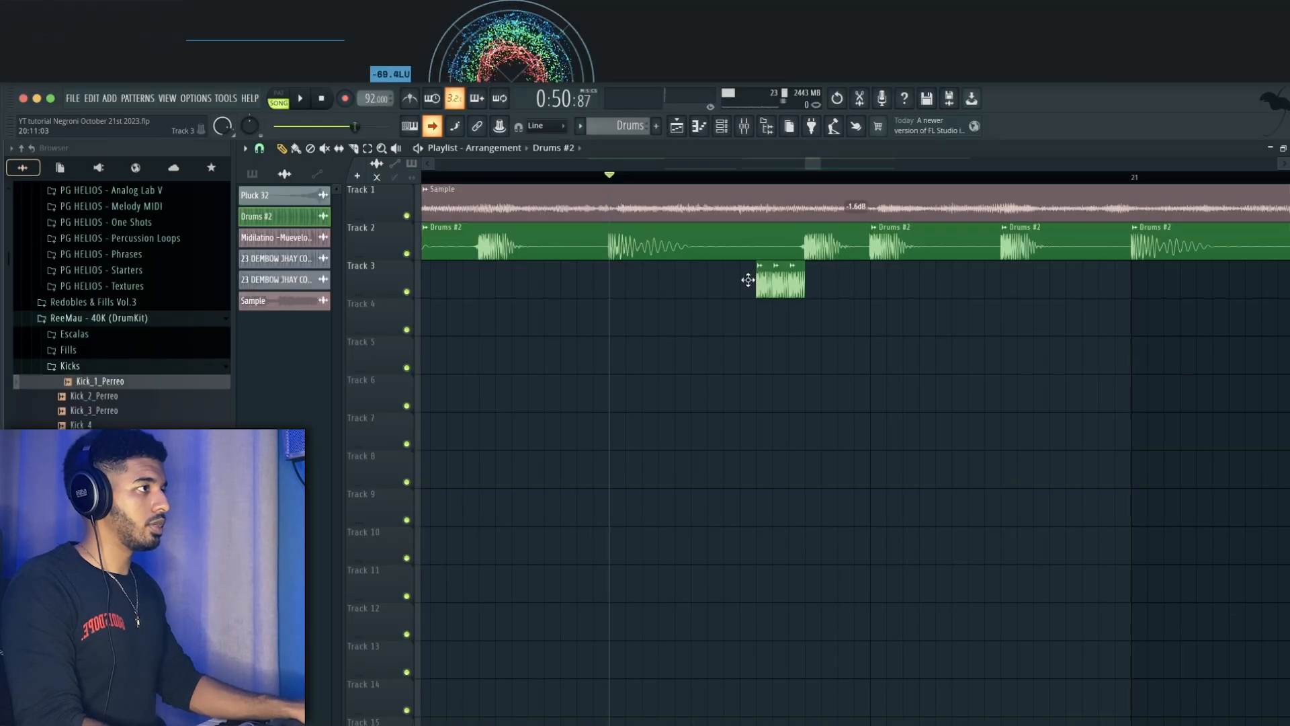
{"action": "left_click", "coordinate": [746, 278]}
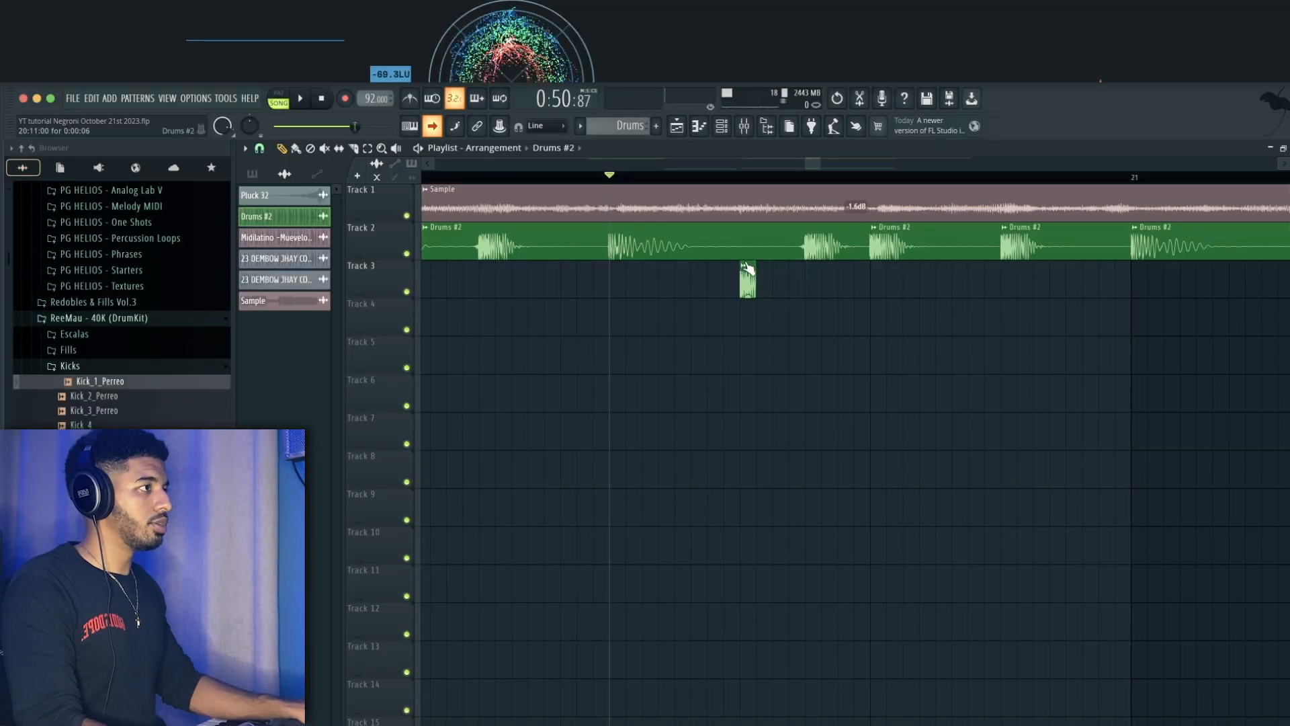
{"action": "left_click", "coordinate": [747, 269]}
{"action": "left_click", "coordinate": [773, 397]}
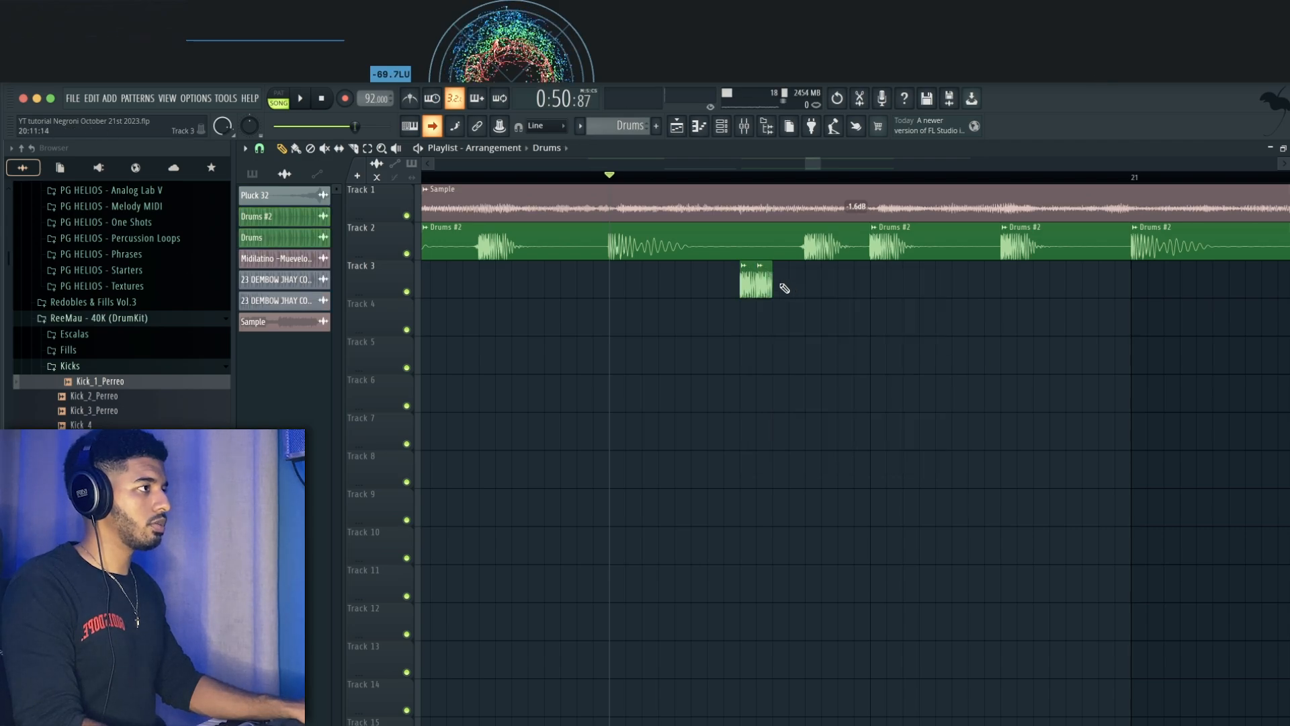
Step: Select the time range of the drum roll slices on Track 3 and create a volume automation clip for the Drums audio clip
{"action": "scroll", "coordinate": [854, 310], "scroll_direction": "right", "scroll_amount": 1}
{"action": "double_click", "coordinate": [744, 285], "text": "ctrl"}
{"action": "double_click", "coordinate": [745, 287]}
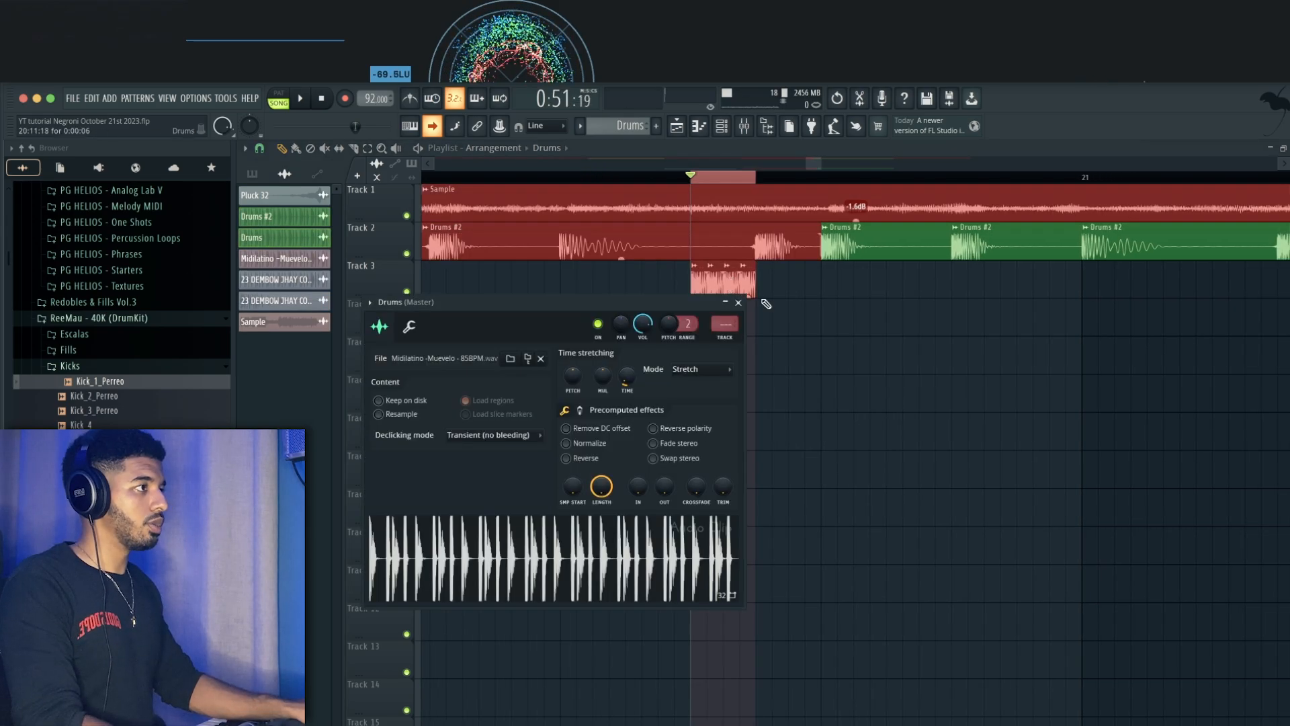
{"action": "right_click", "coordinate": [642, 323]}
{"action": "left_click", "coordinate": [680, 431]}
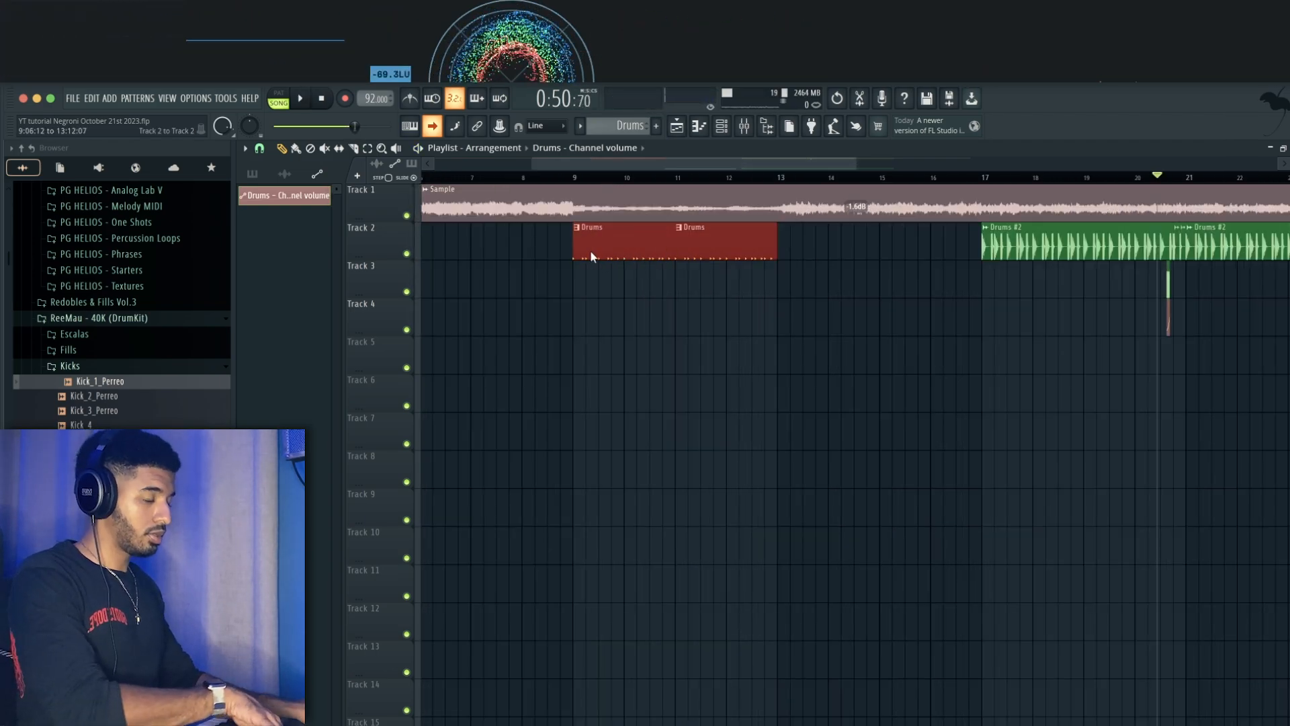
Step: Duplicate the two Drums pattern clips on Track 2 so they continue from bar 13
{"action": "key", "text": "ctrl+b"}
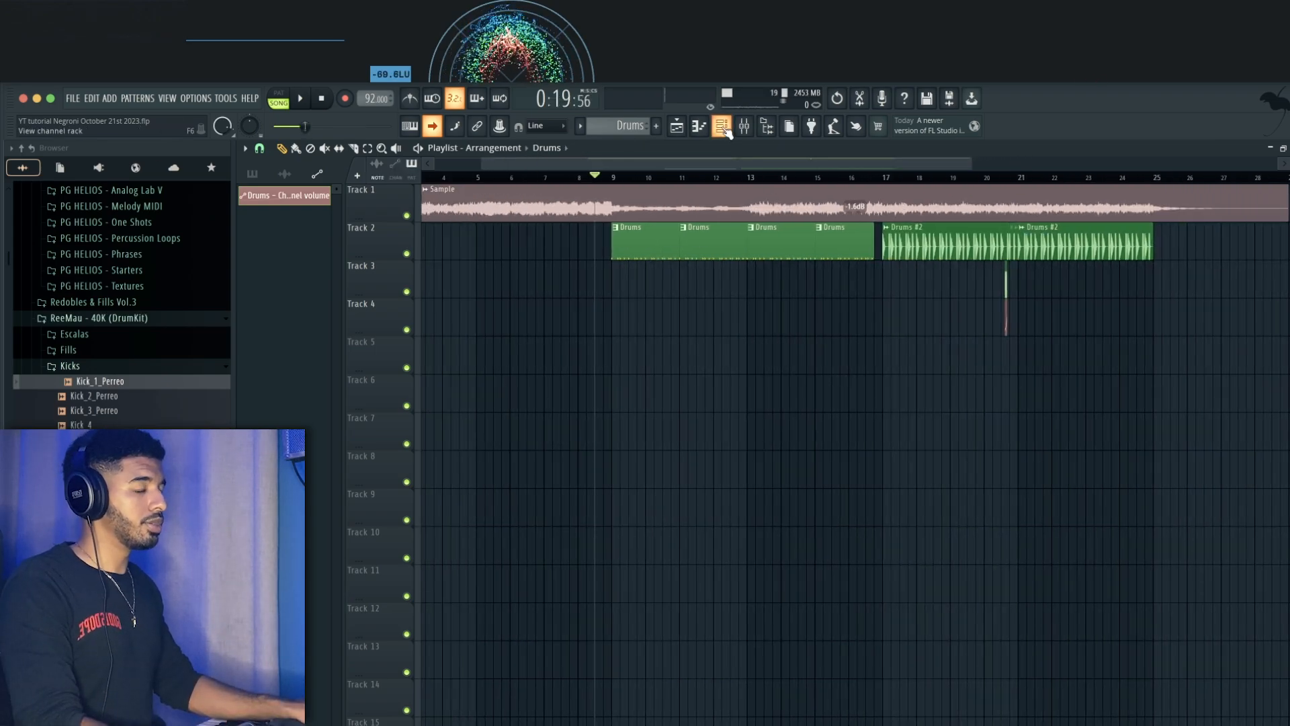
Step: Shape the 3x Osc bass: set oscillator 1's coarse pitch to -24, lower oscillator 2's coarse pitch, and adjust oscillator 3
{"action": "left_click", "coordinate": [723, 127]}
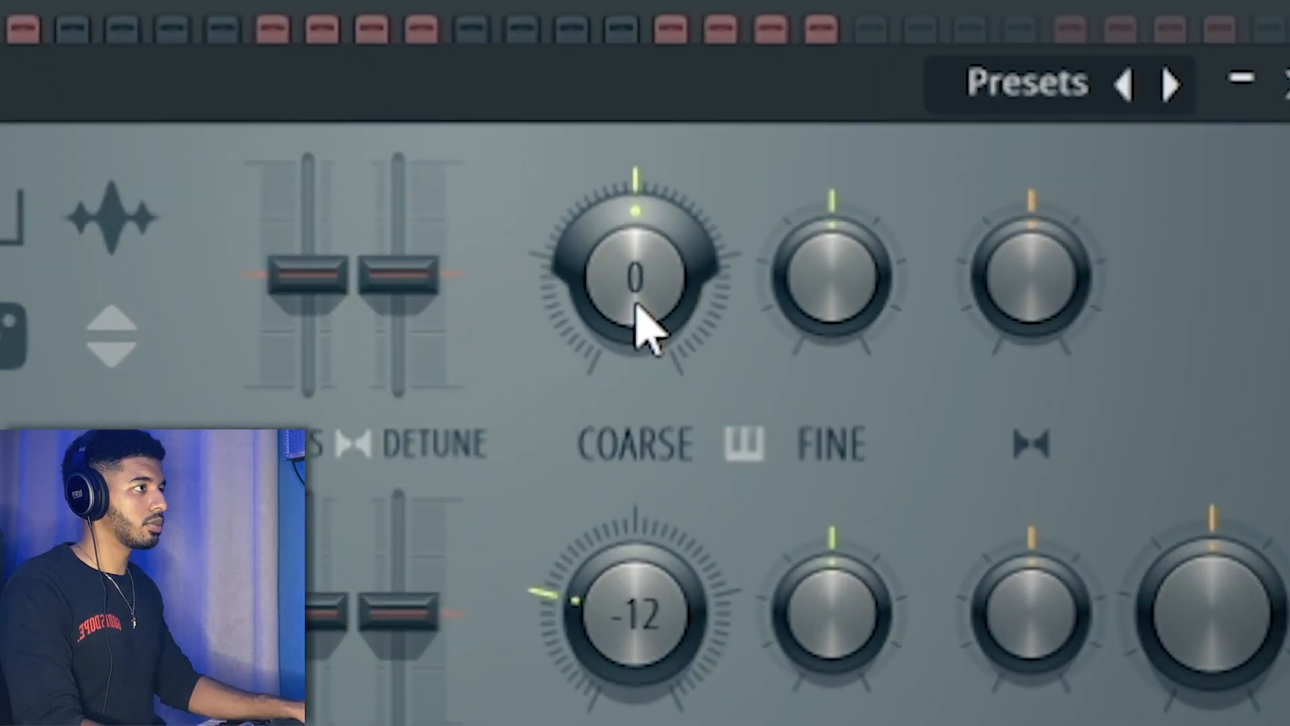
{"action": "left_click_drag", "start_coordinate": [686, 243], "coordinate": [696, 262]}
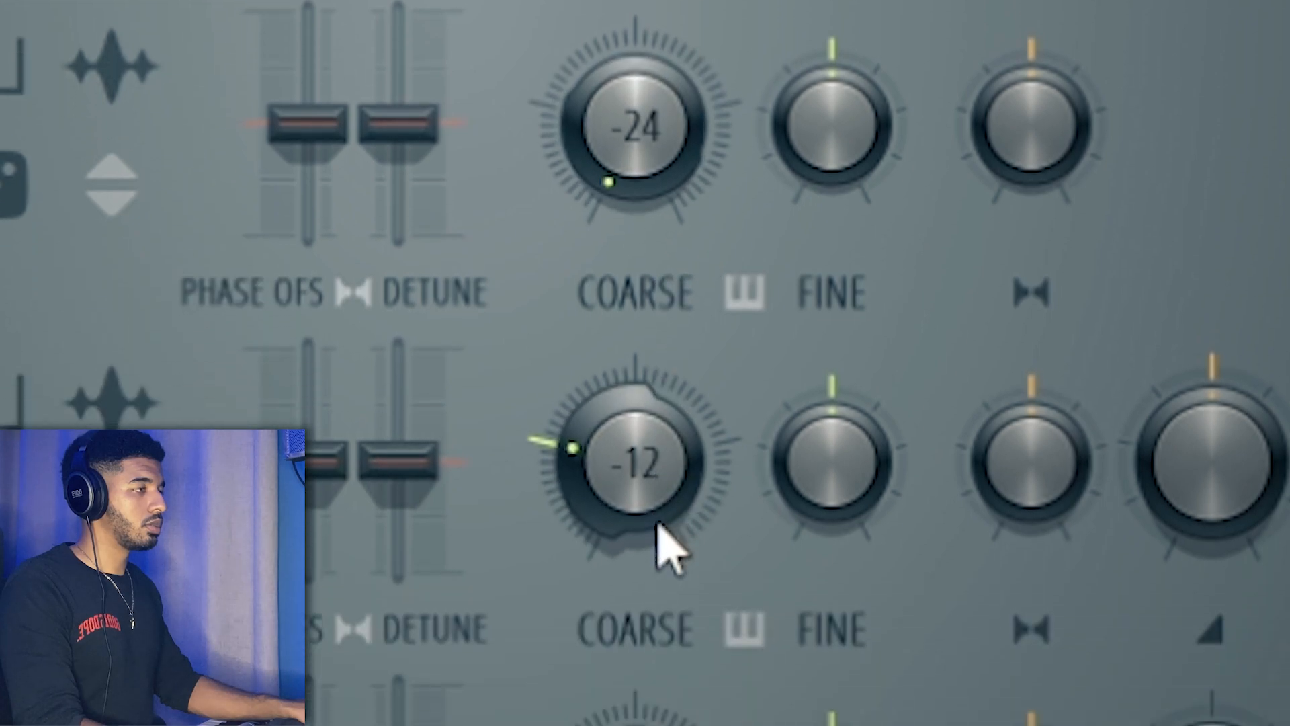
{"action": "left_click_drag", "start_coordinate": [658, 524], "coordinate": [657, 571]}
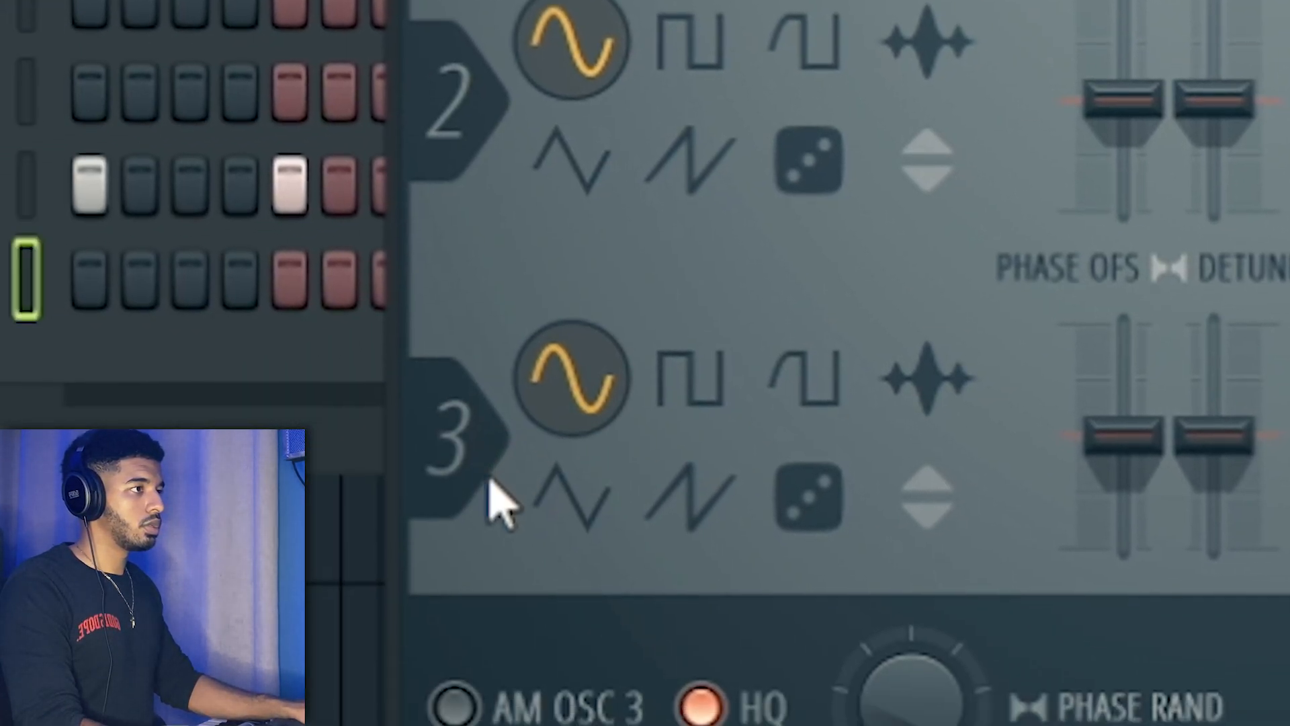
{"action": "left_click", "coordinate": [568, 489]}
{"action": "left_click_drag", "start_coordinate": [873, 436], "coordinate": [874, 470]}
{"action": "left_click_drag", "start_coordinate": [873, 470], "coordinate": [874, 479]}
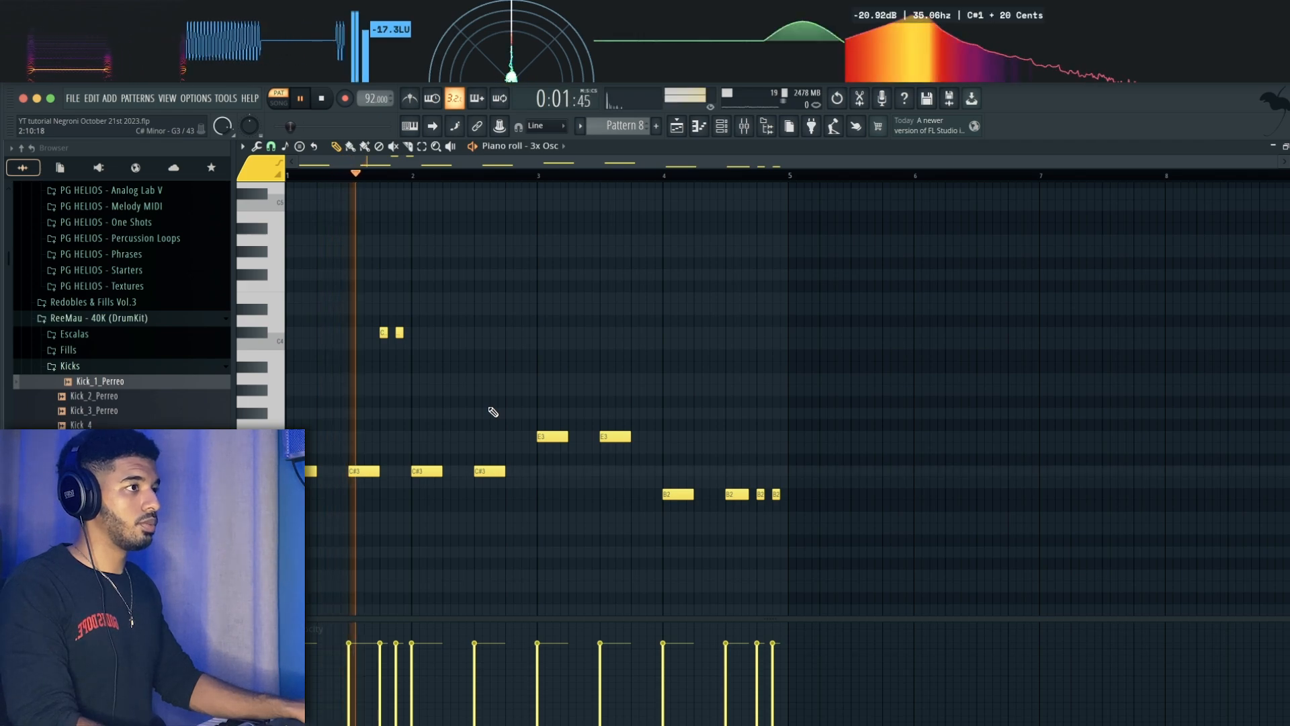
Step: Copy the two Pattern 8 bass clips on Track 5 to start again at bar 17
{"action": "scroll", "coordinate": [729, 423], "scroll_direction": "down", "scroll_amount": 1}
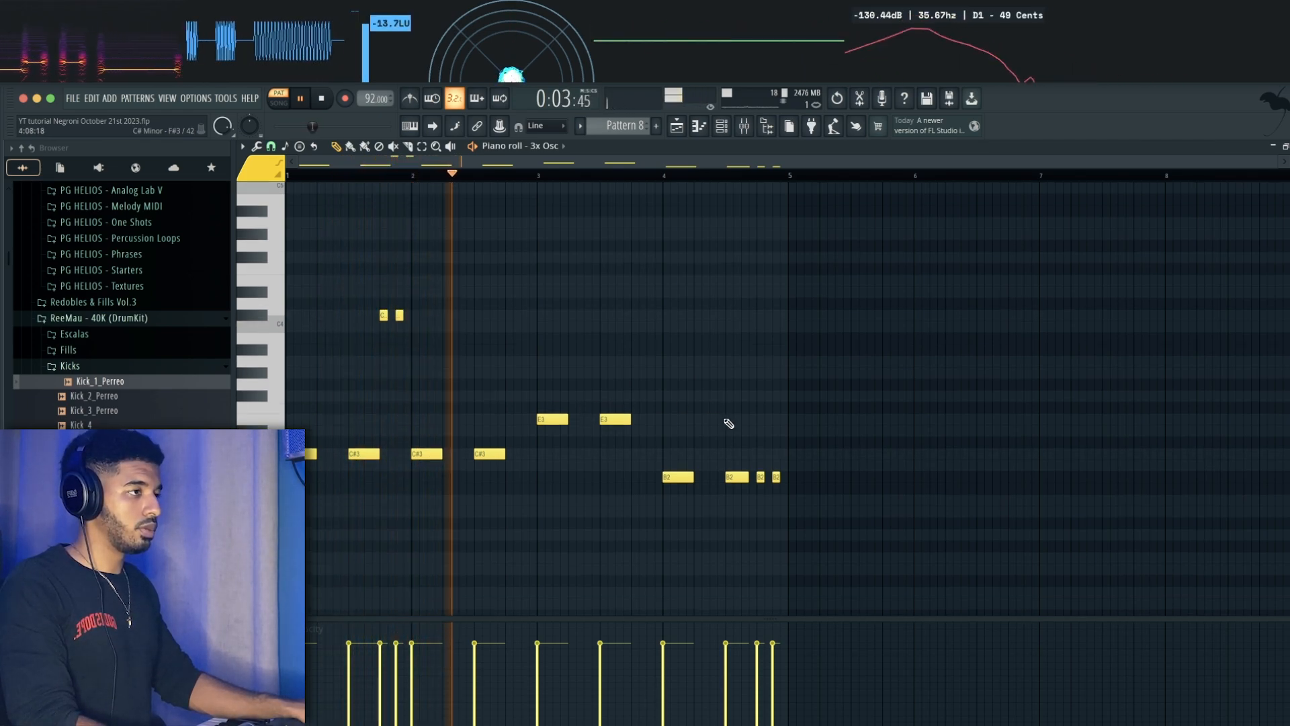
{"action": "scroll", "coordinate": [729, 423], "scroll_direction": "down", "scroll_amount": 3}
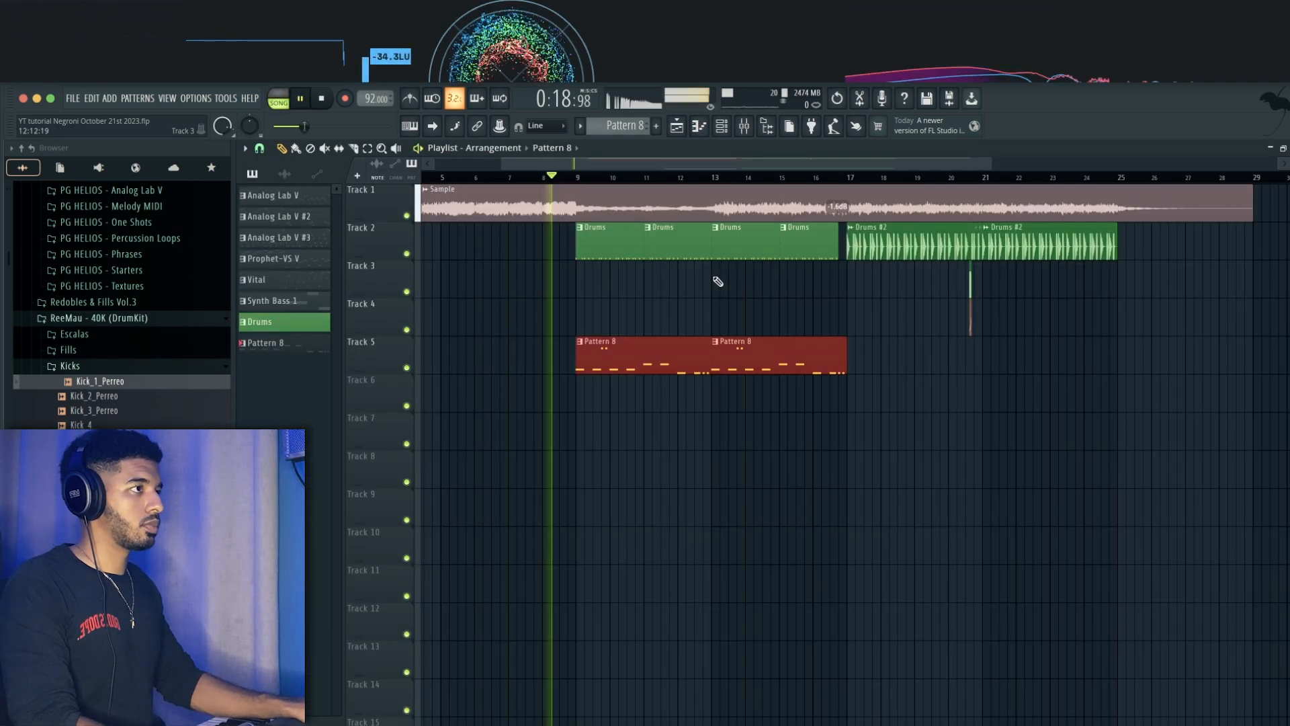
{"action": "left_click_drag", "start_coordinate": [605, 374], "coordinate": [880, 389]}
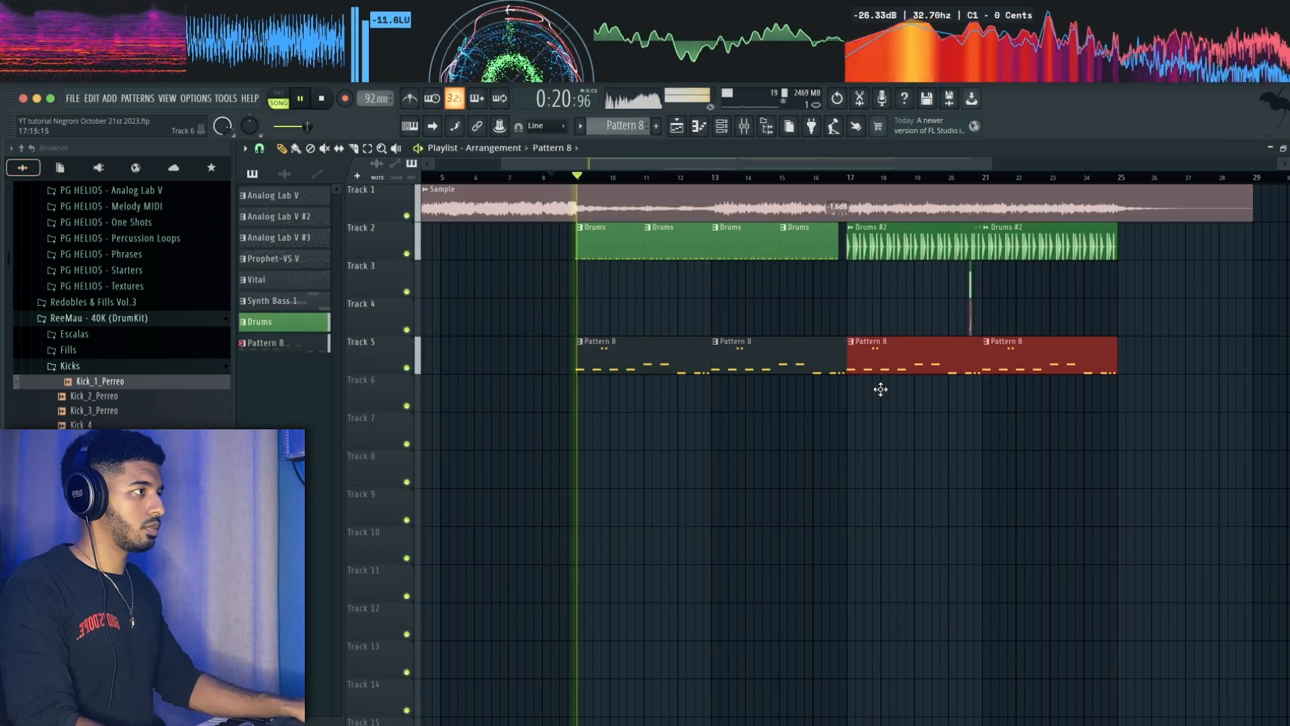
{"action": "right_click", "coordinate": [855, 303]}
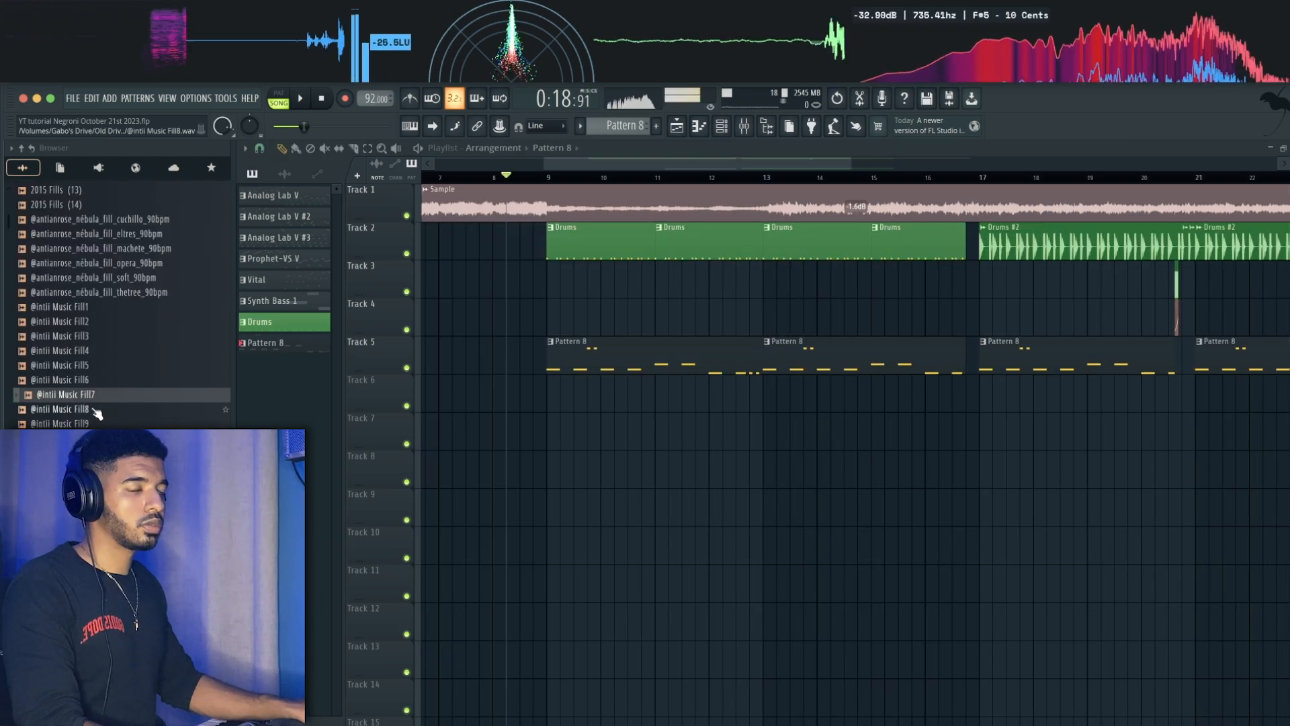
{"action": "left_click", "coordinate": [72, 324]}
{"action": "scroll", "coordinate": [77, 329], "scroll_direction": "up", "scroll_amount": 2}
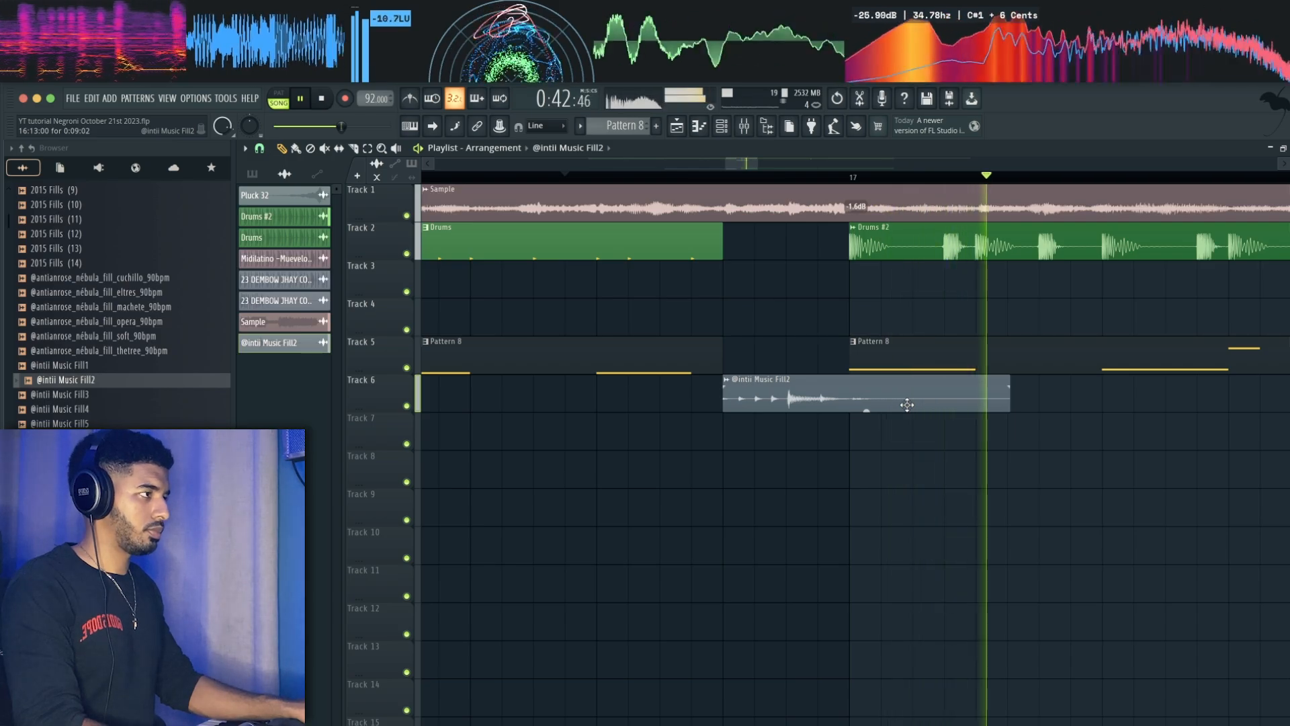
Step: Add a falling channel pitch automation for the fill on Track 3, audition it, and check the fill's clip settings
{"action": "key", "text": "space"}
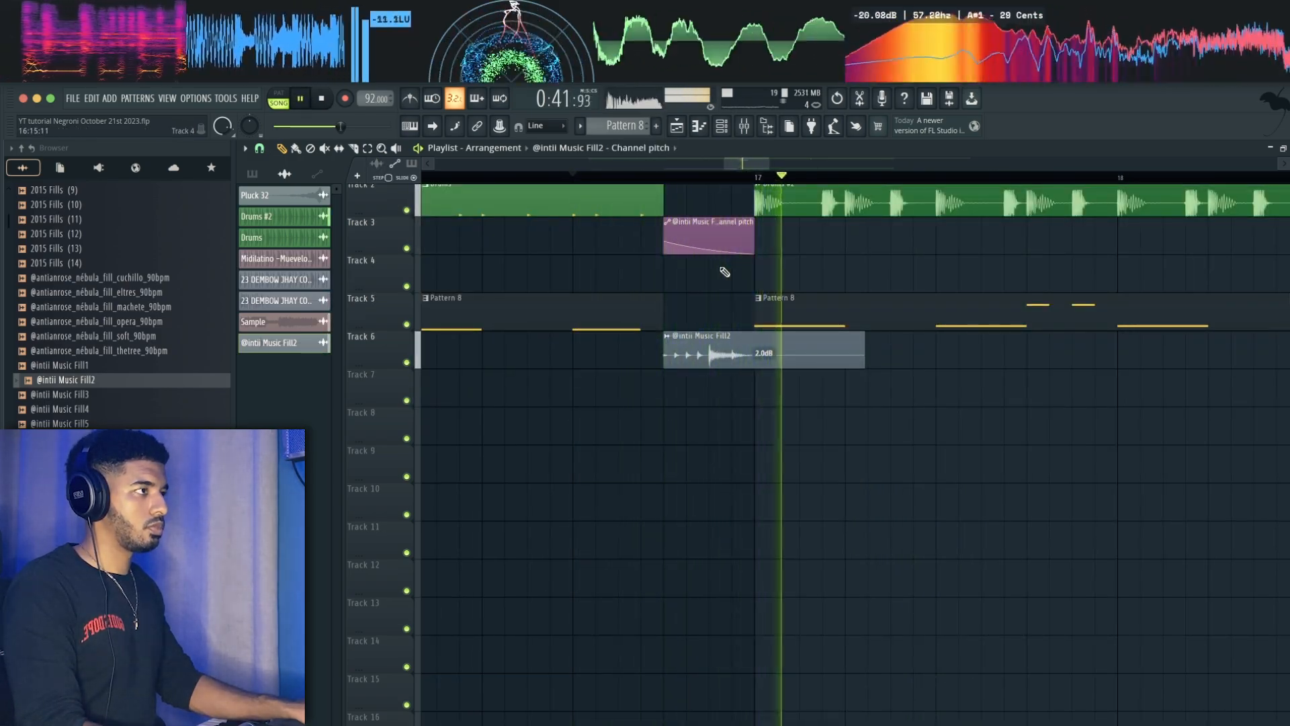
{"action": "key", "text": "space"}
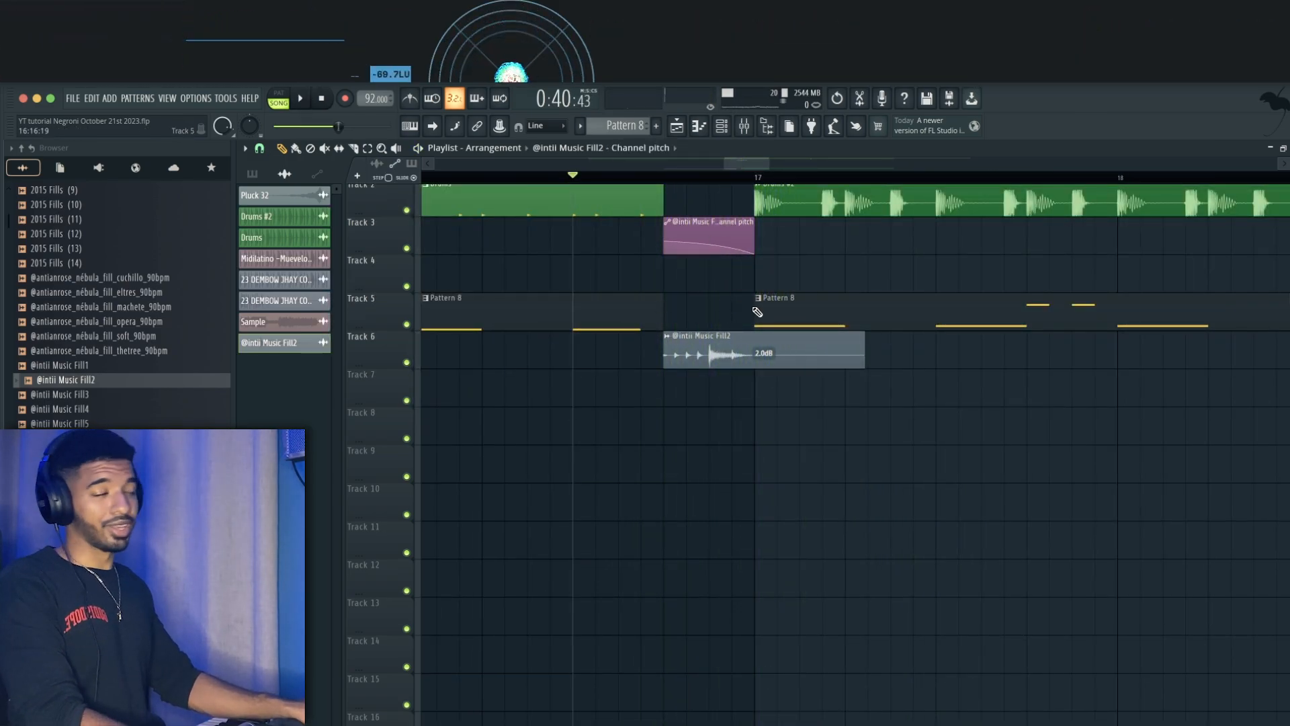
{"action": "double_click", "coordinate": [762, 363]}
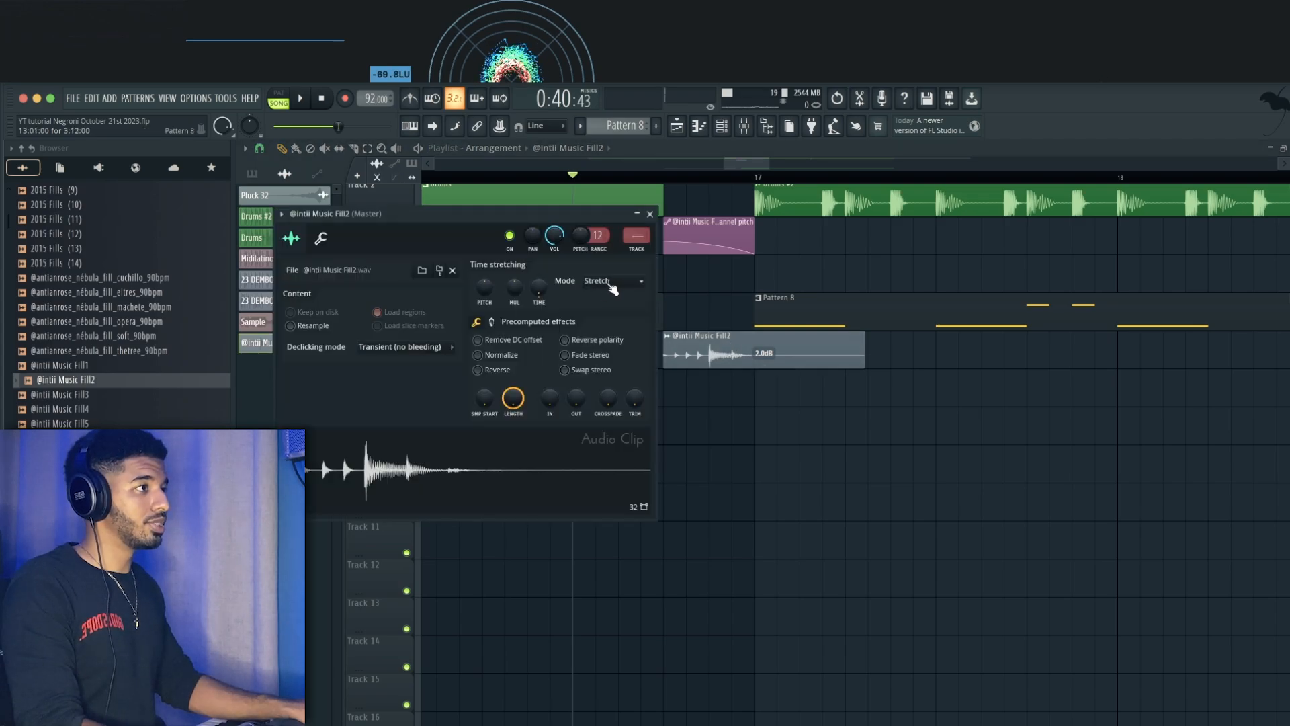
{"action": "left_click", "coordinate": [652, 215]}
Step: Inspect the ShaperBox 3 volume curve on the Bass mixer track during playback, close it, and play the arrangement from the start
{"action": "key", "text": "space"}
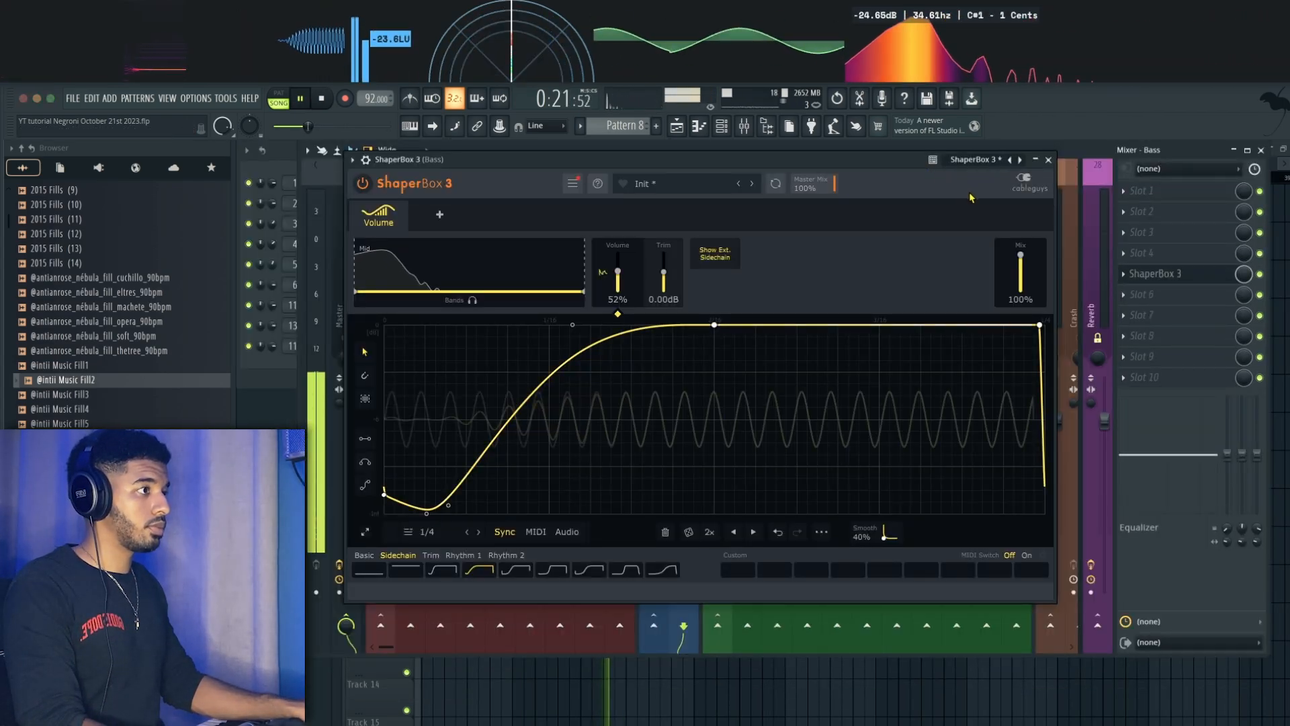
{"action": "left_click", "coordinate": [1050, 160]}
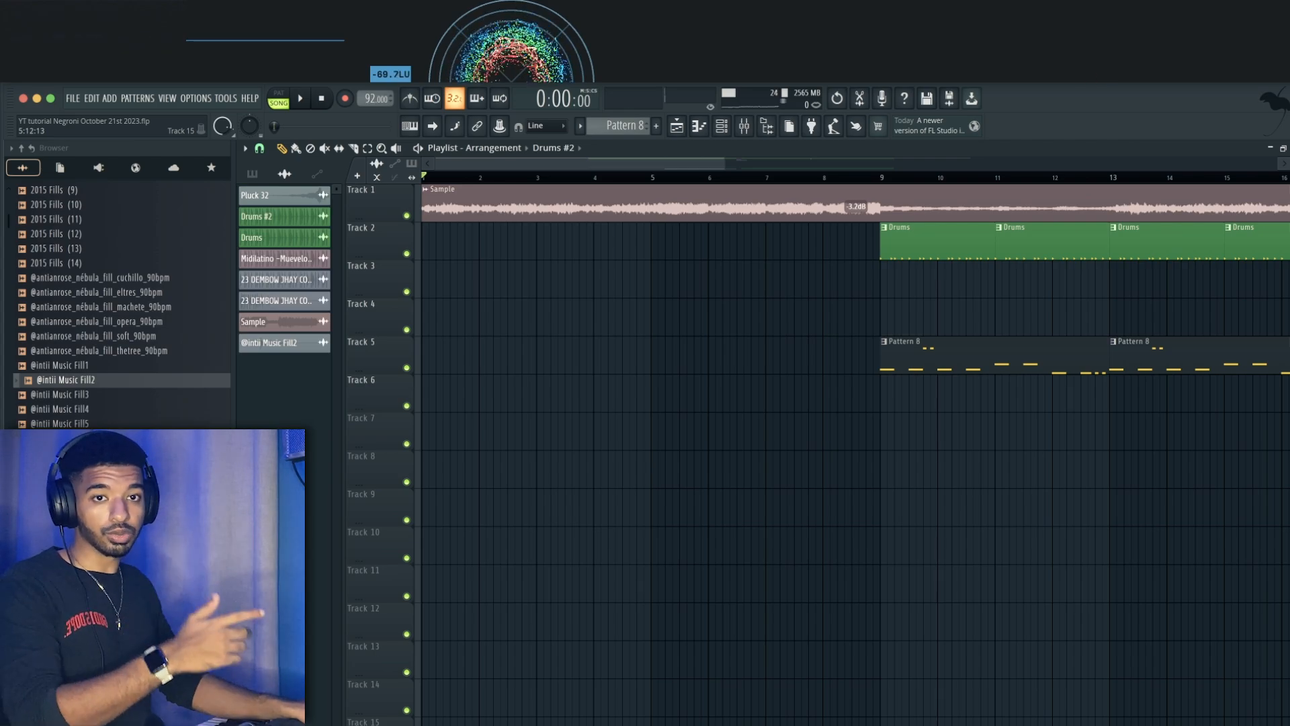
{"action": "key", "text": "space"}
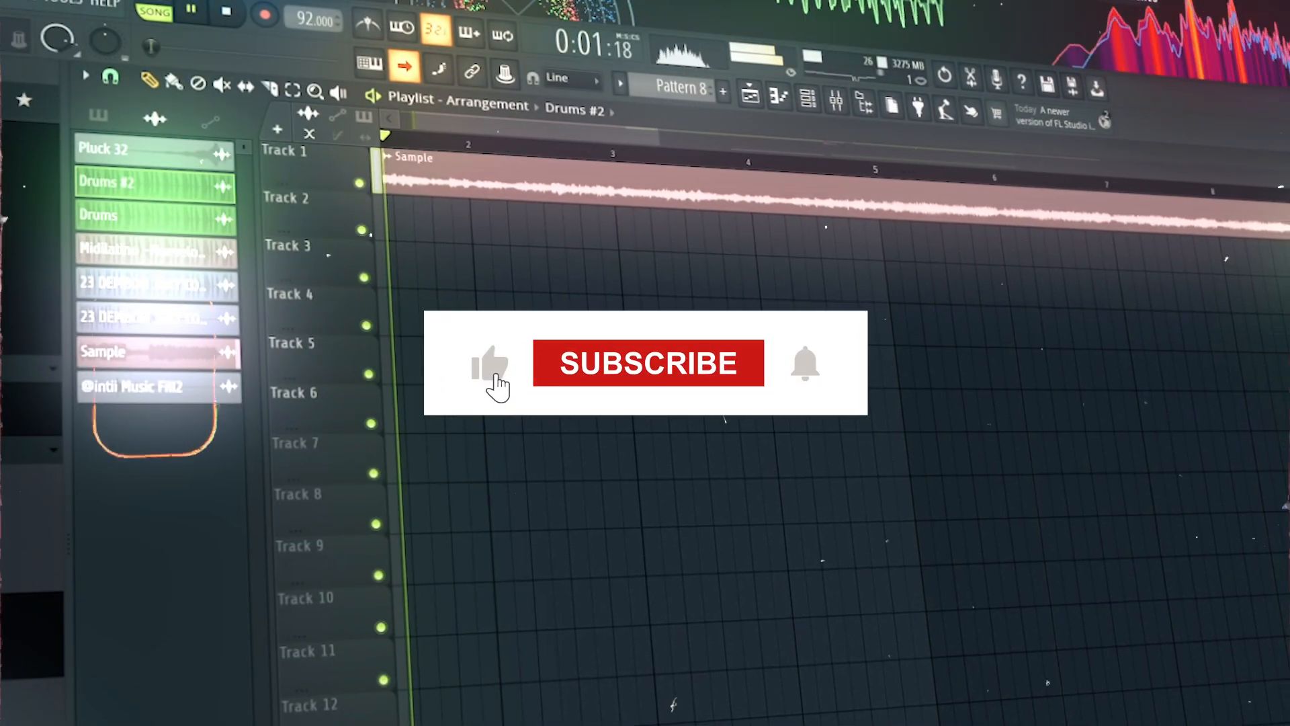